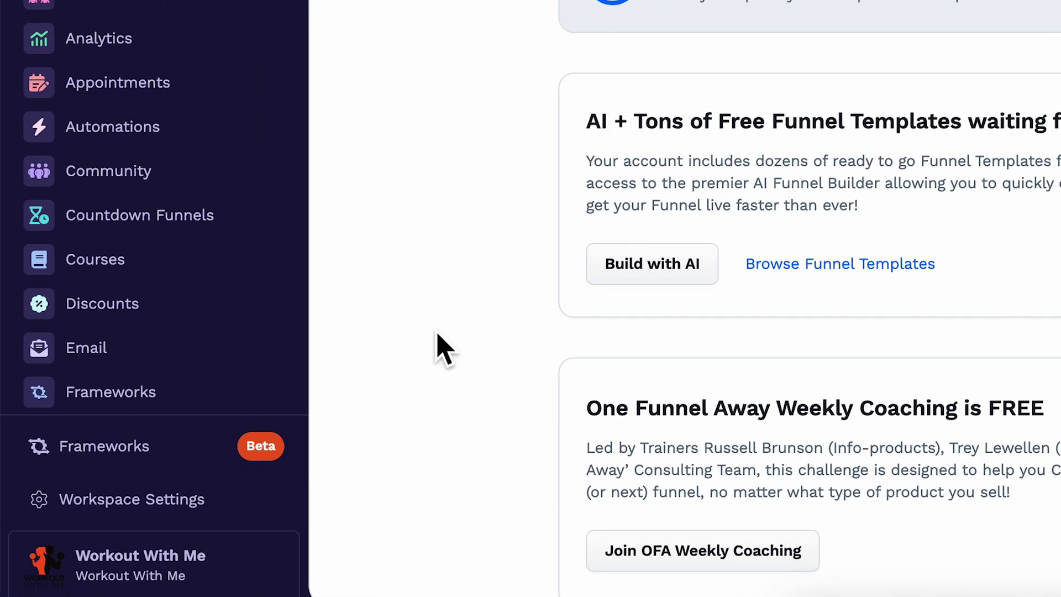
- From Workspace Settings > Frameworks, create a new framework named 'FitLife Framework'
{"action": "left_click", "coordinate": [282, 506]}
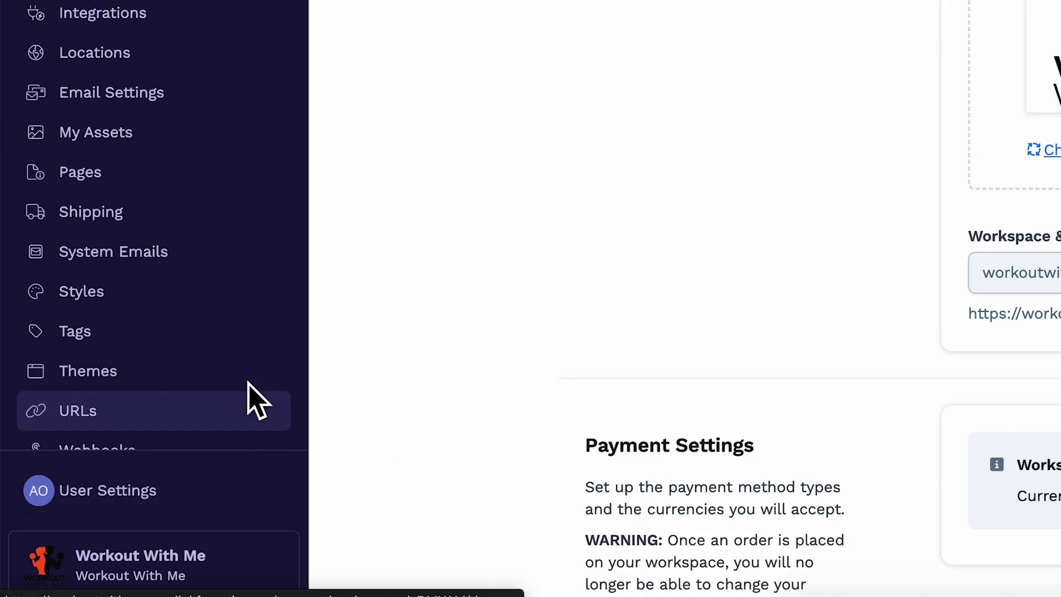
{"action": "scroll", "coordinate": [244, 374], "scroll_direction": "down", "scroll_amount": 2}
{"action": "scroll", "coordinate": [246, 373], "scroll_direction": "down", "scroll_amount": 2}
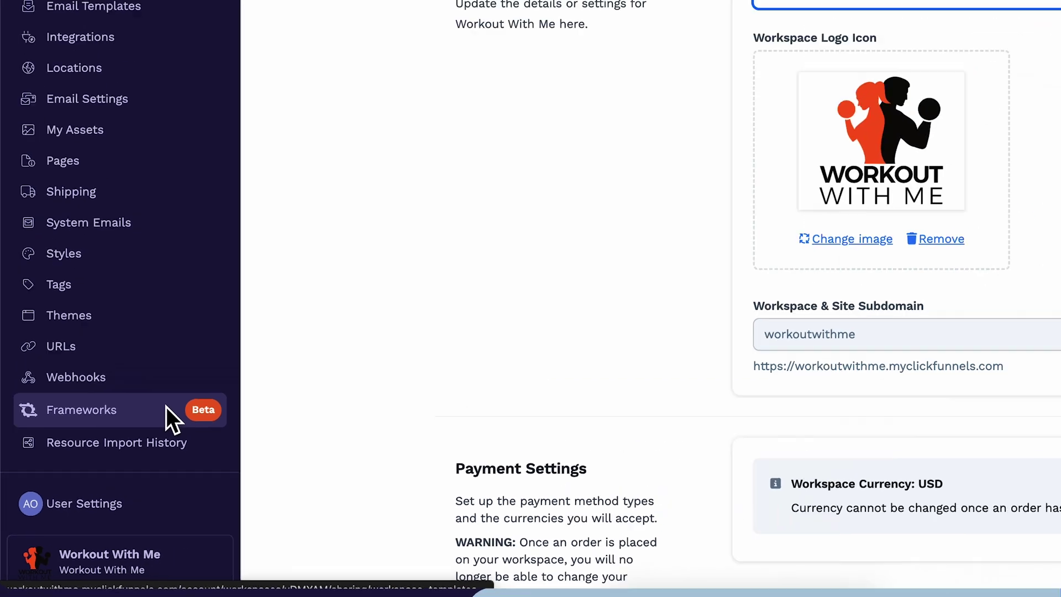
{"action": "left_click", "coordinate": [169, 417]}
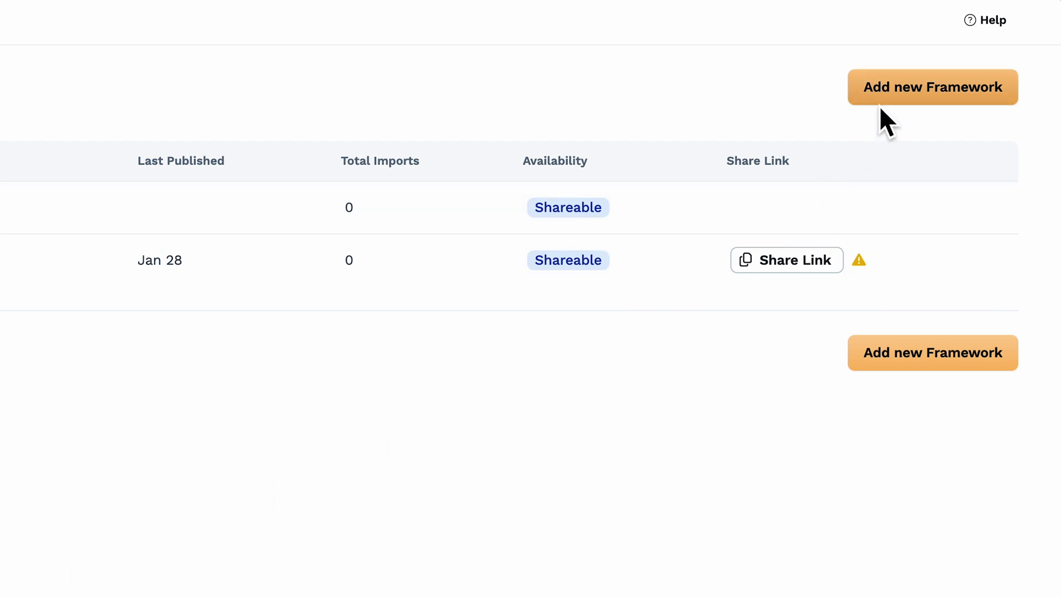
{"action": "left_click", "coordinate": [880, 103]}
{"action": "type", "text": "Fit"}
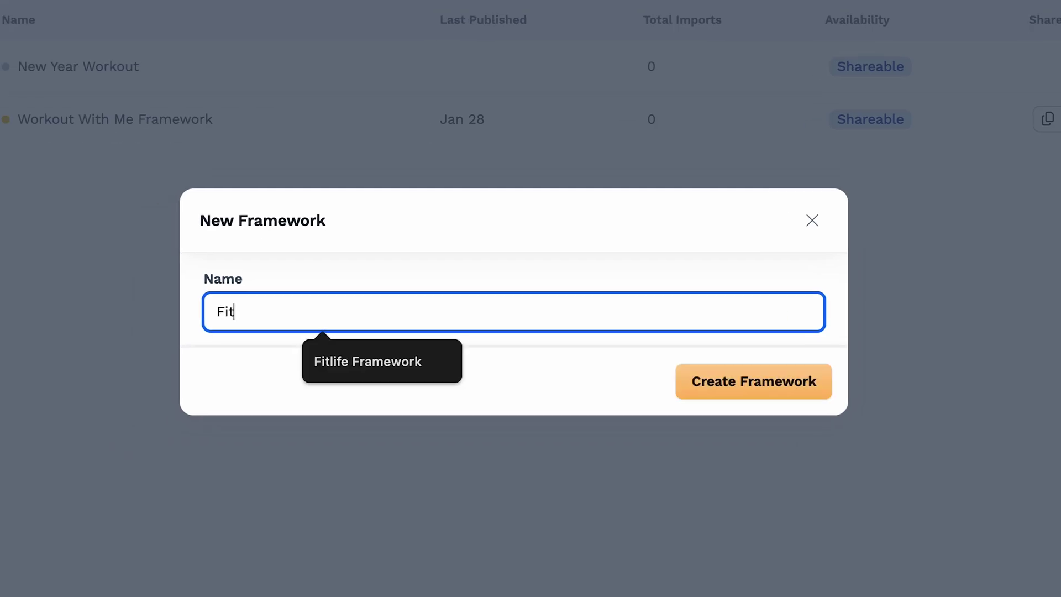
{"action": "type", "text": "Life Framework"}
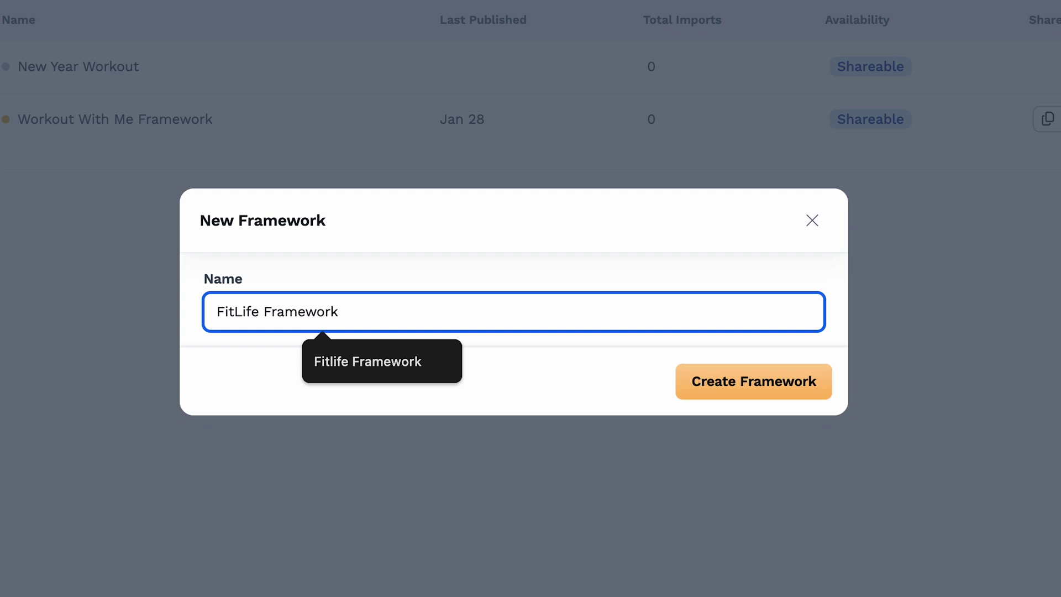
{"action": "left_click", "coordinate": [779, 384]}
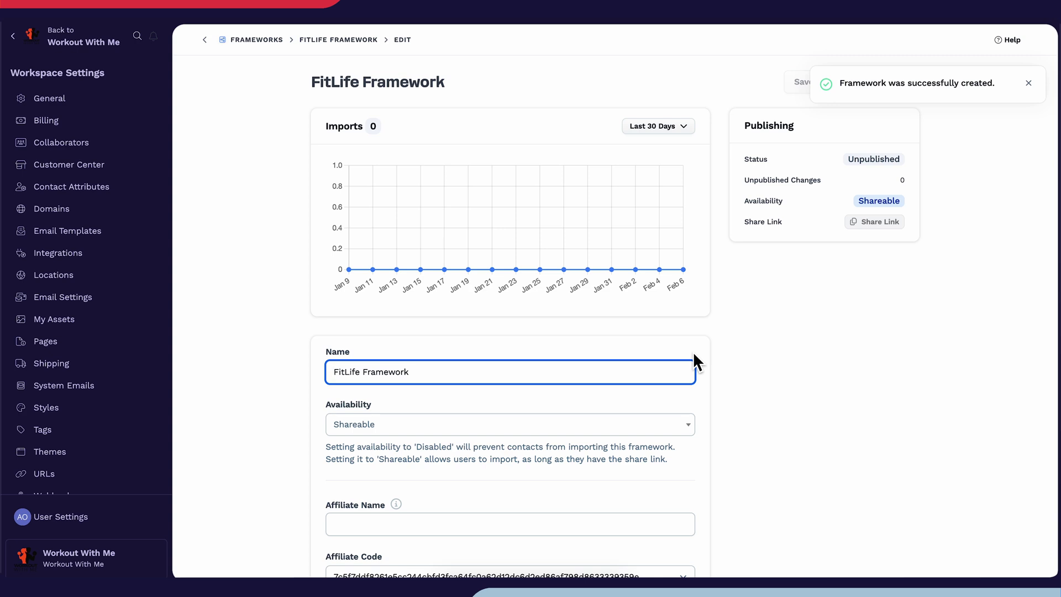
- Leave the FitLife Framework's Availability set to Shareable
{"action": "scroll", "coordinate": [758, 380], "scroll_direction": "down", "scroll_amount": 3}
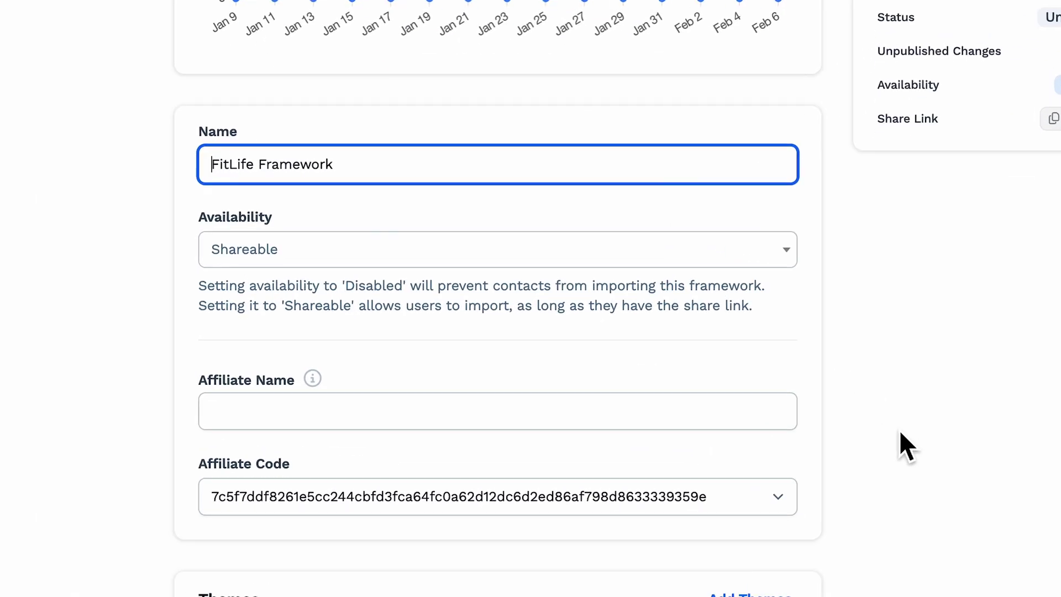
{"action": "left_click", "coordinate": [796, 249]}
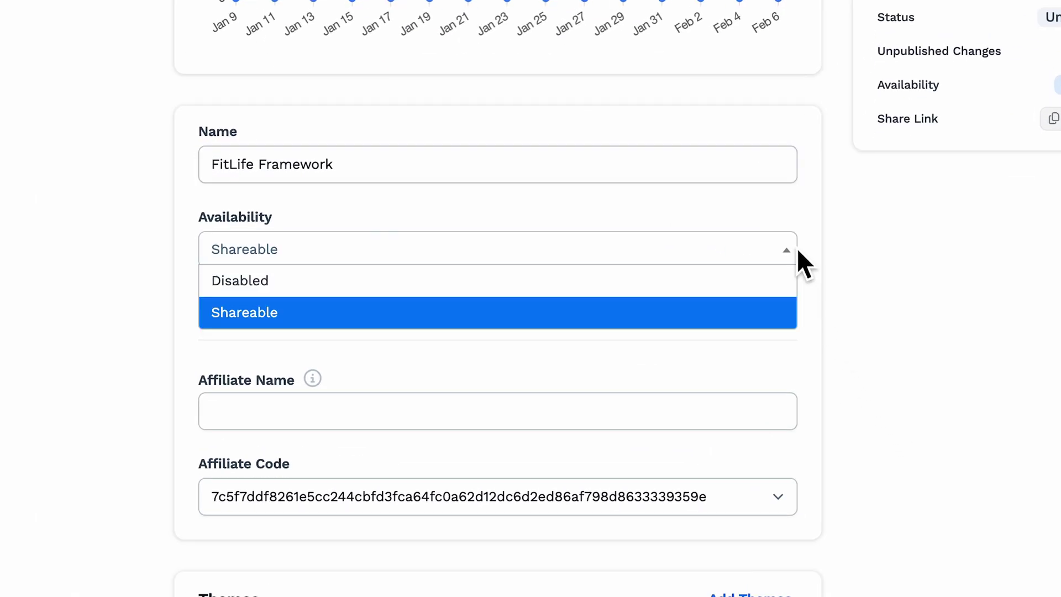
{"action": "left_click", "coordinate": [798, 248]}
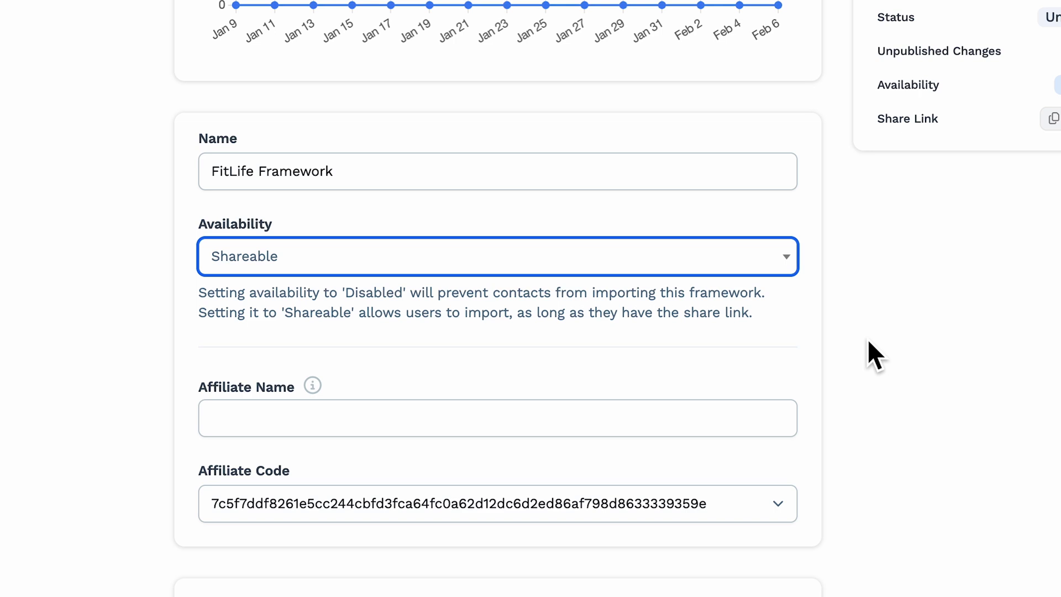
{"action": "scroll", "coordinate": [868, 338], "scroll_direction": "down", "scroll_amount": 8}
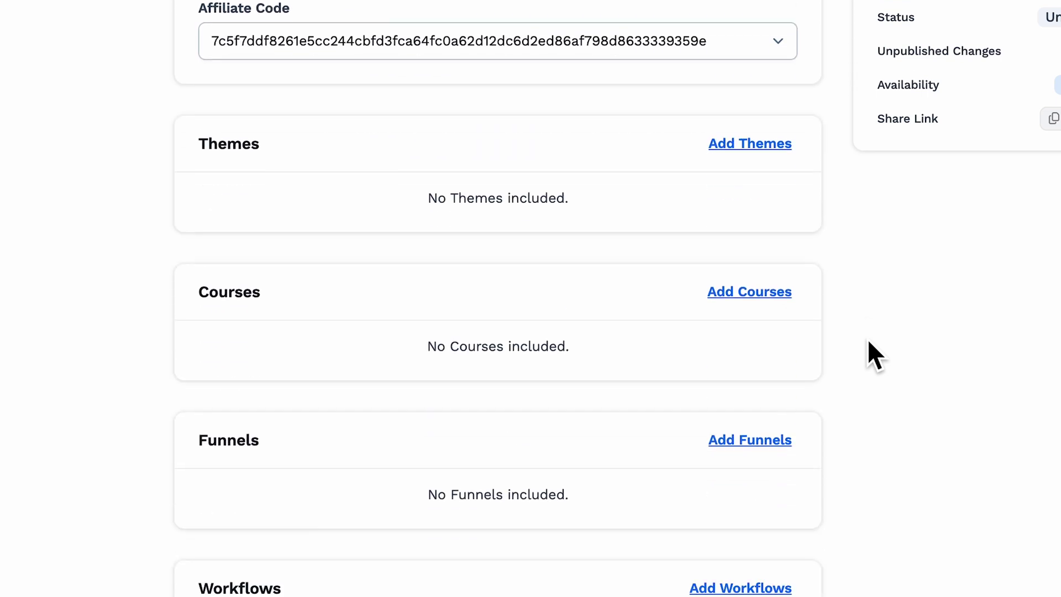
- Add the Workout With Me Theme to the FitLife Framework
{"action": "left_click", "coordinate": [785, 146]}
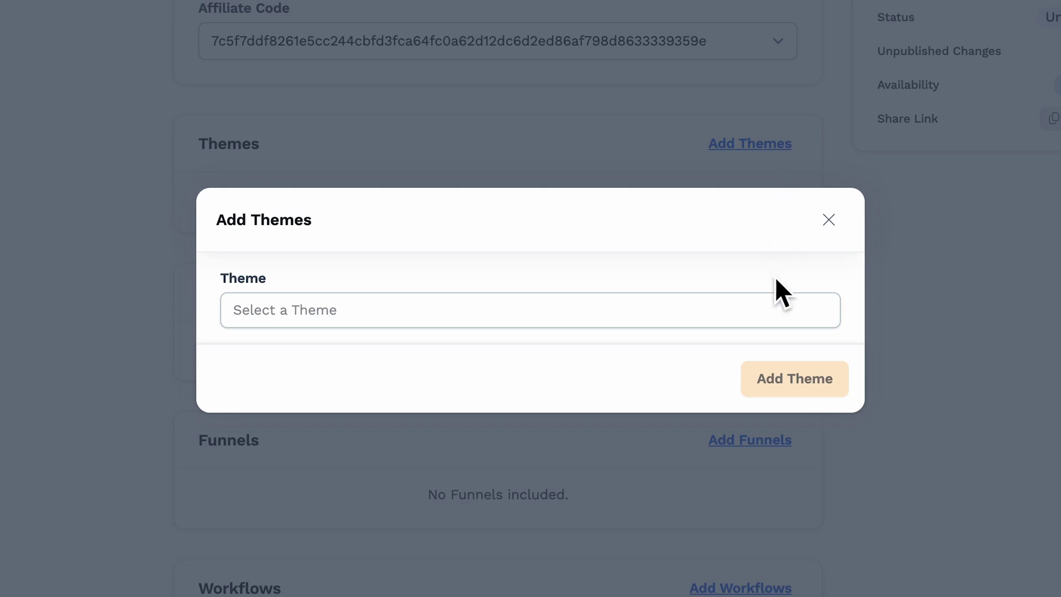
{"action": "left_click", "coordinate": [789, 309]}
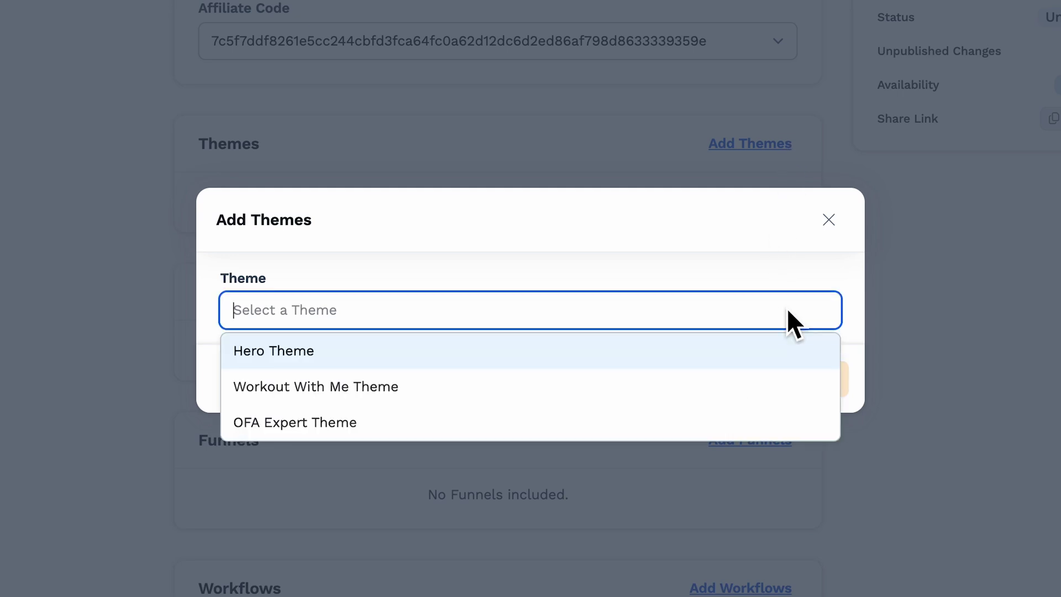
{"action": "left_click", "coordinate": [775, 379]}
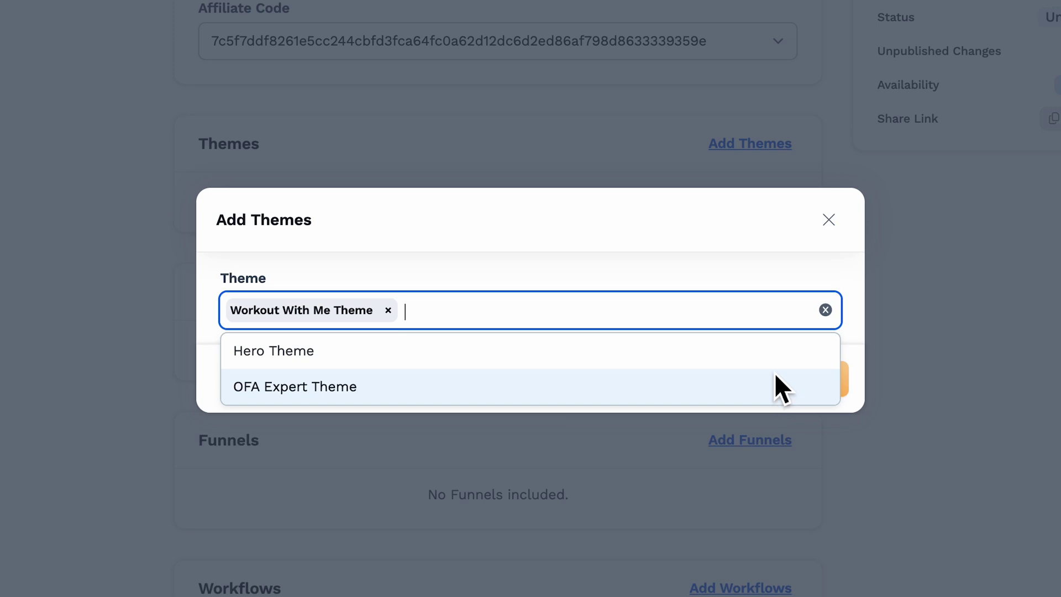
{"action": "left_click", "coordinate": [783, 269]}
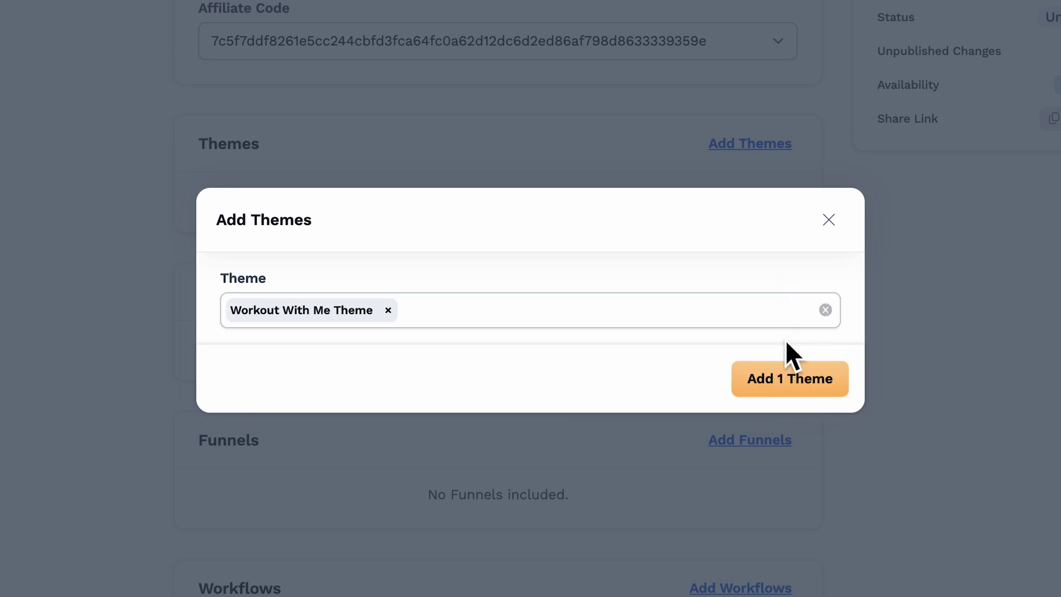
{"action": "left_click", "coordinate": [787, 383]}
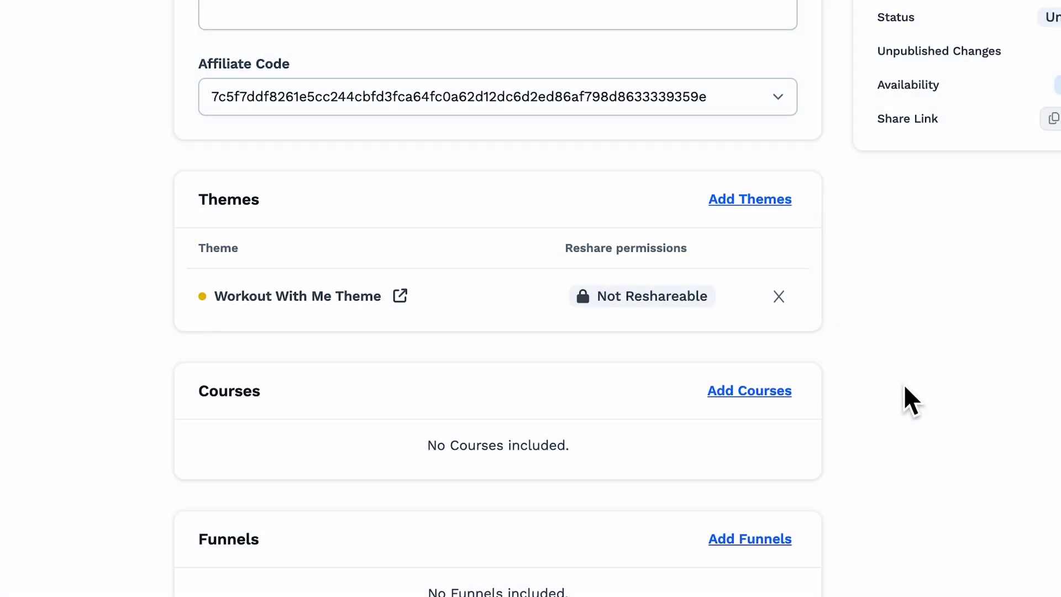
- Add the My Fitlife Challenge course with Include Products switched on
{"action": "left_click", "coordinate": [784, 394]}
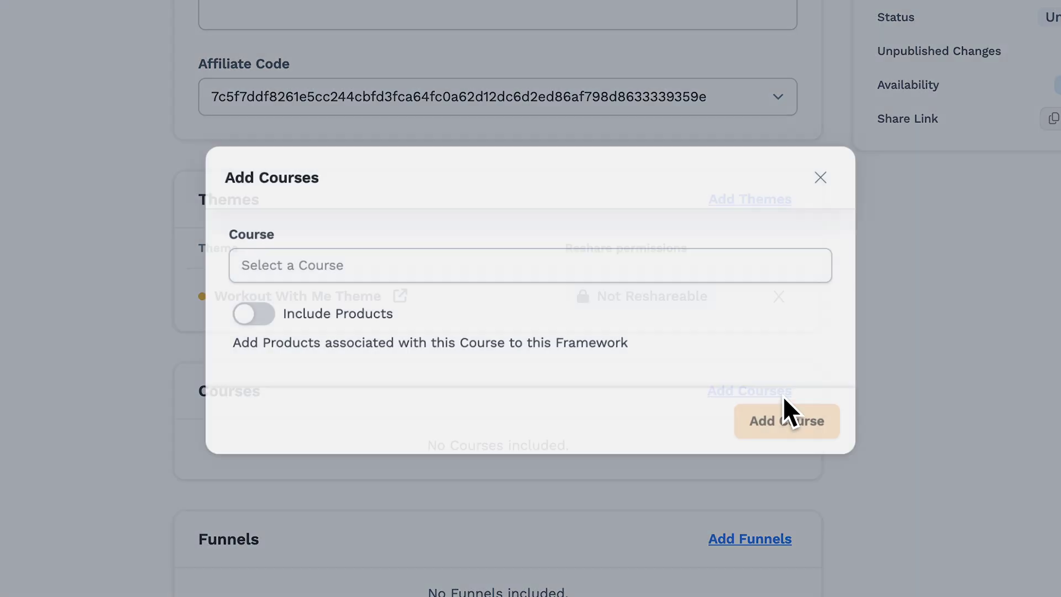
{"action": "left_click", "coordinate": [767, 268]}
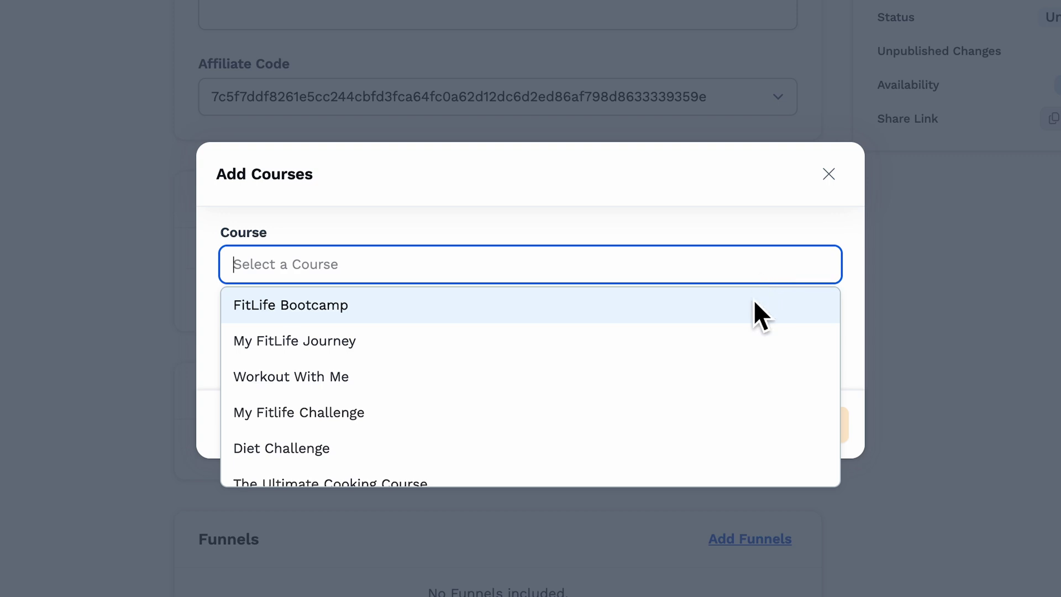
{"action": "left_click", "coordinate": [747, 408]}
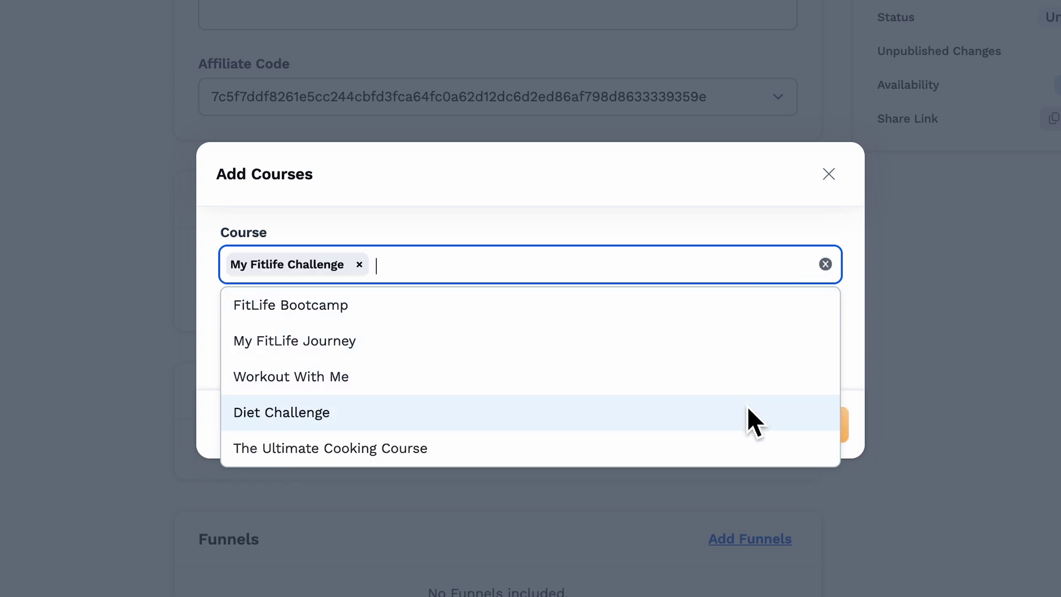
{"action": "left_click", "coordinate": [755, 223]}
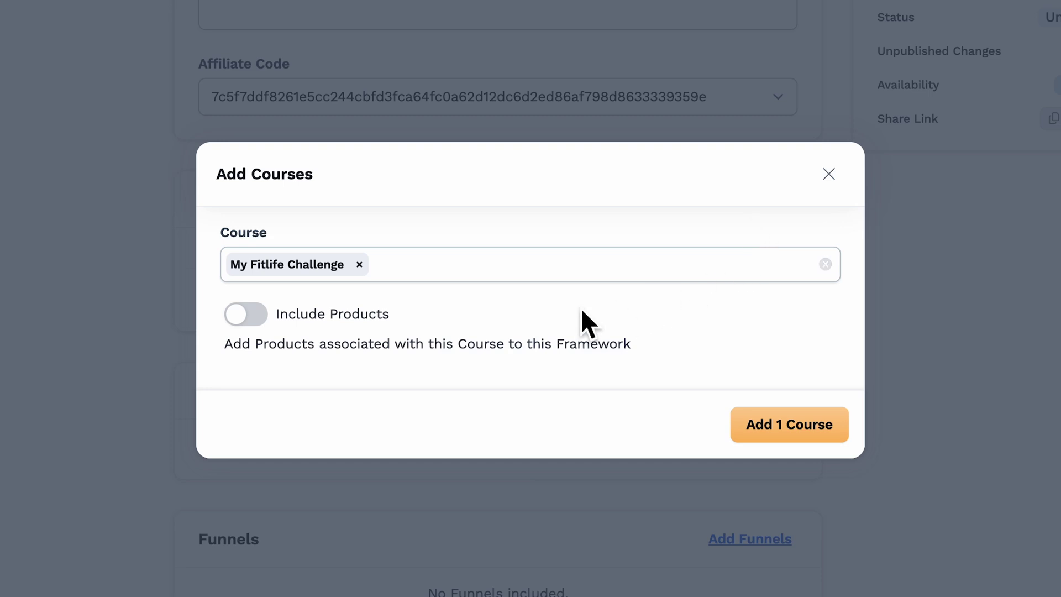
{"action": "left_click", "coordinate": [255, 314]}
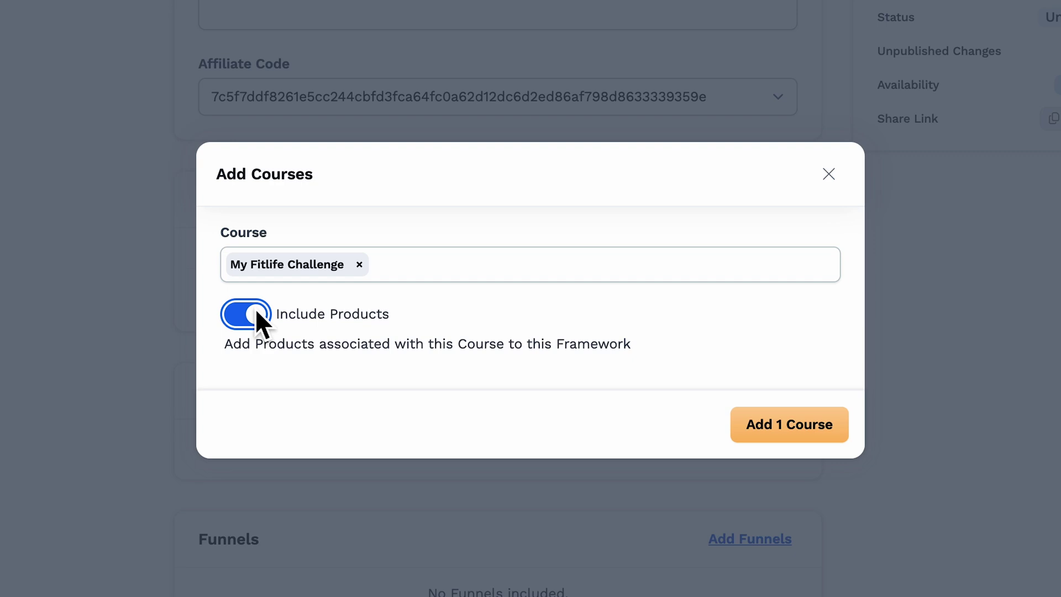
{"action": "left_click", "coordinate": [804, 423]}
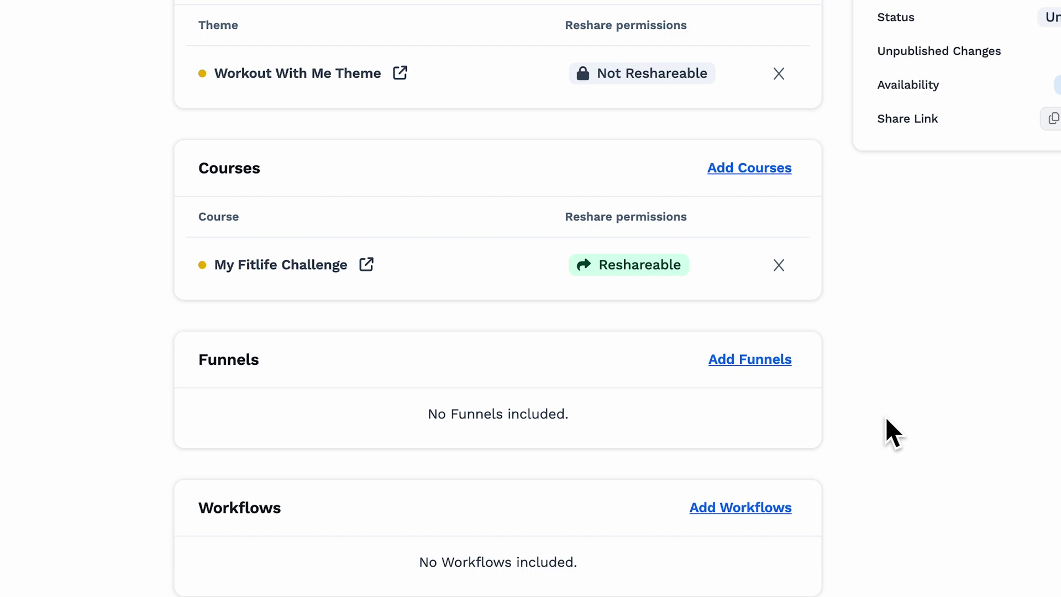
- Add the Protein Powder and Workout With Me - Masterclass 2024 funnels to the framework
{"action": "left_click", "coordinate": [777, 360]}
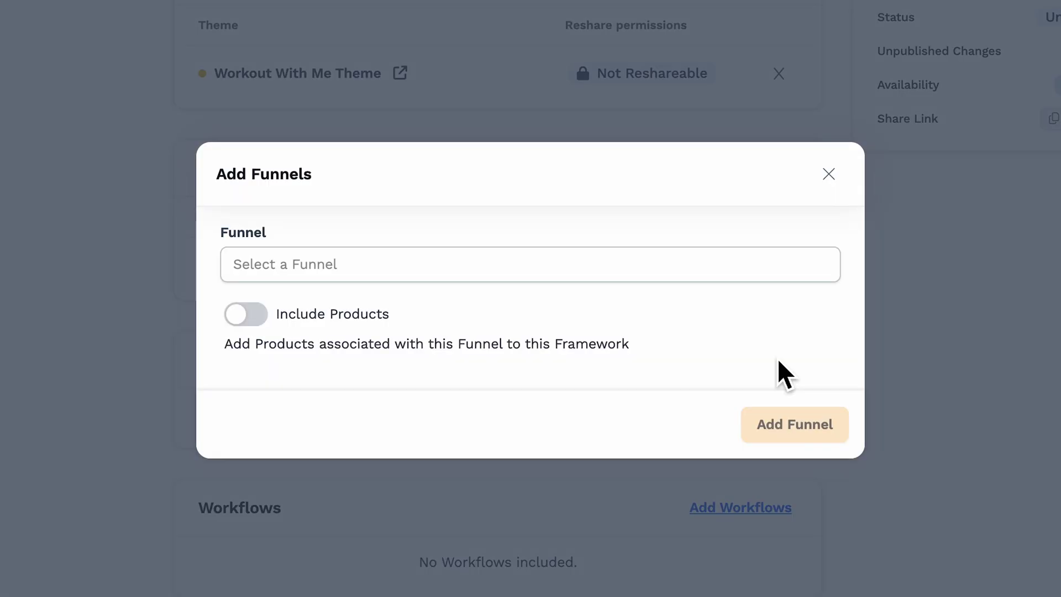
{"action": "left_click", "coordinate": [799, 267]}
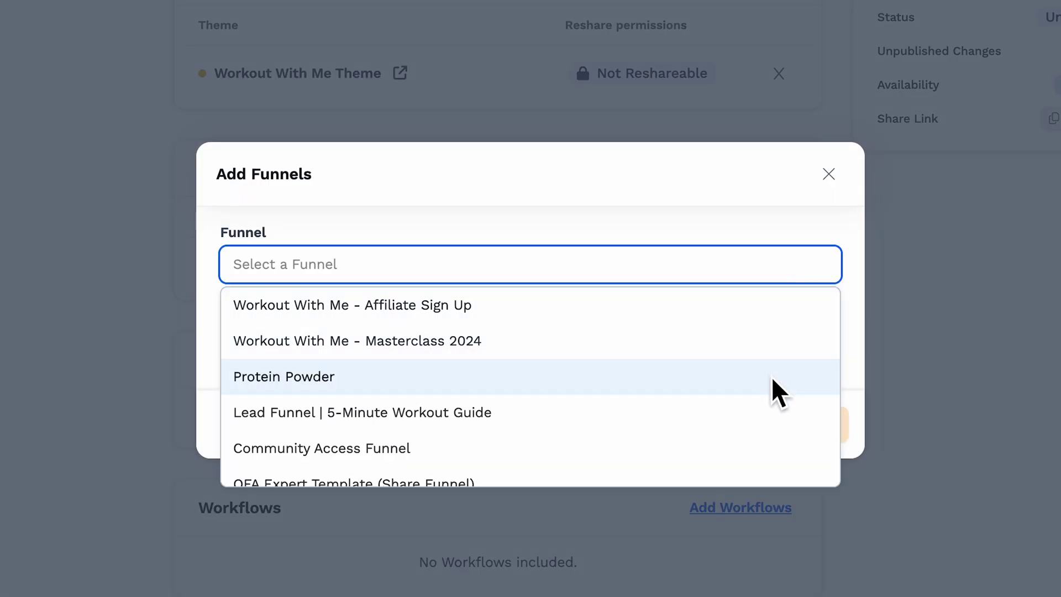
{"action": "scroll", "coordinate": [773, 379], "scroll_direction": "down", "scroll_amount": 5}
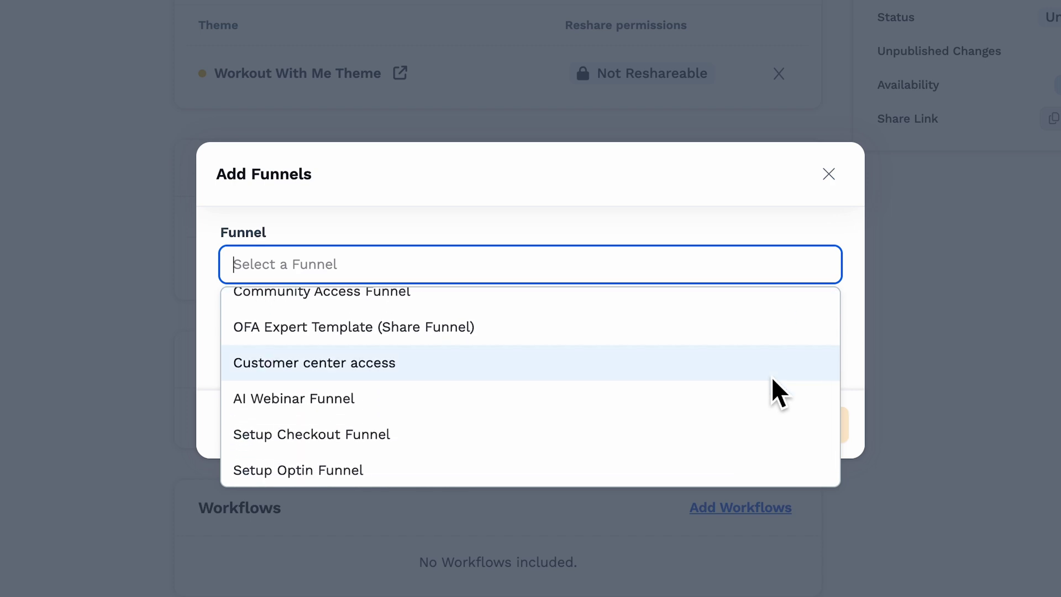
{"action": "scroll", "coordinate": [772, 379], "scroll_direction": "up", "scroll_amount": 1}
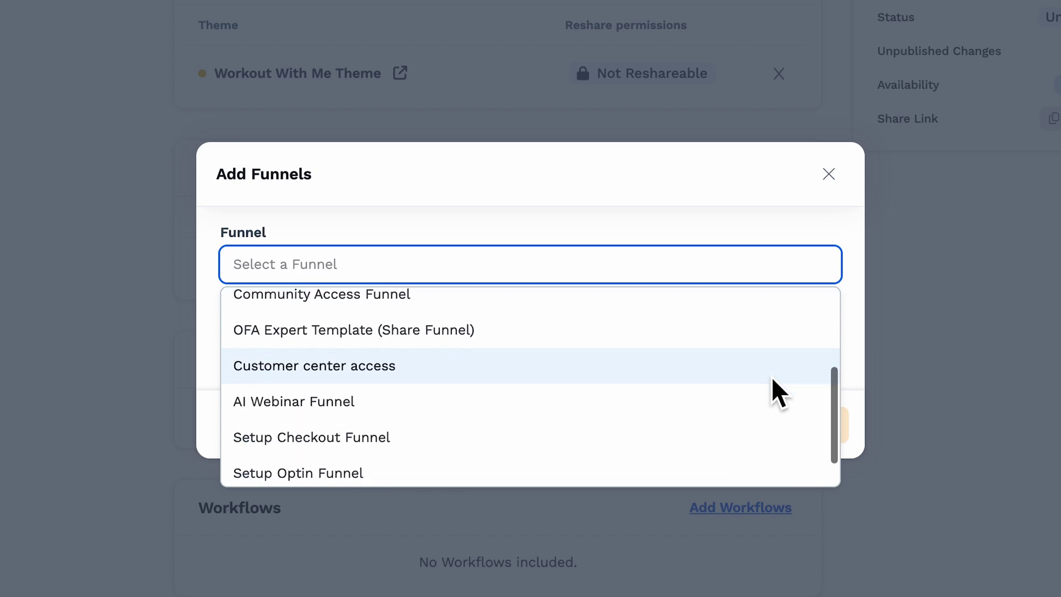
{"action": "scroll", "coordinate": [772, 376], "scroll_direction": "up", "scroll_amount": 3}
{"action": "left_click", "coordinate": [770, 344]}
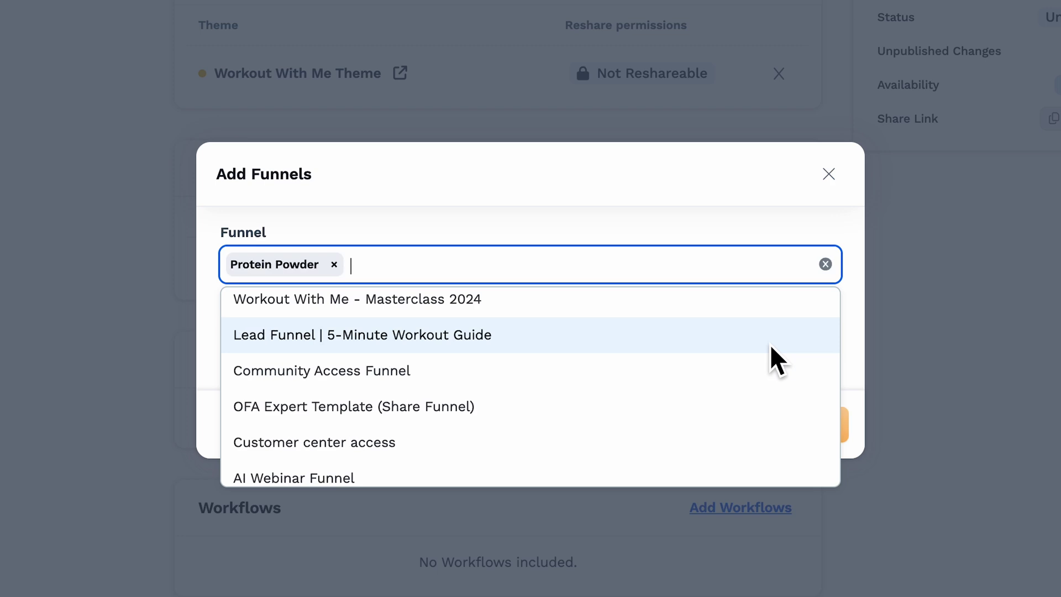
{"action": "left_click", "coordinate": [768, 303]}
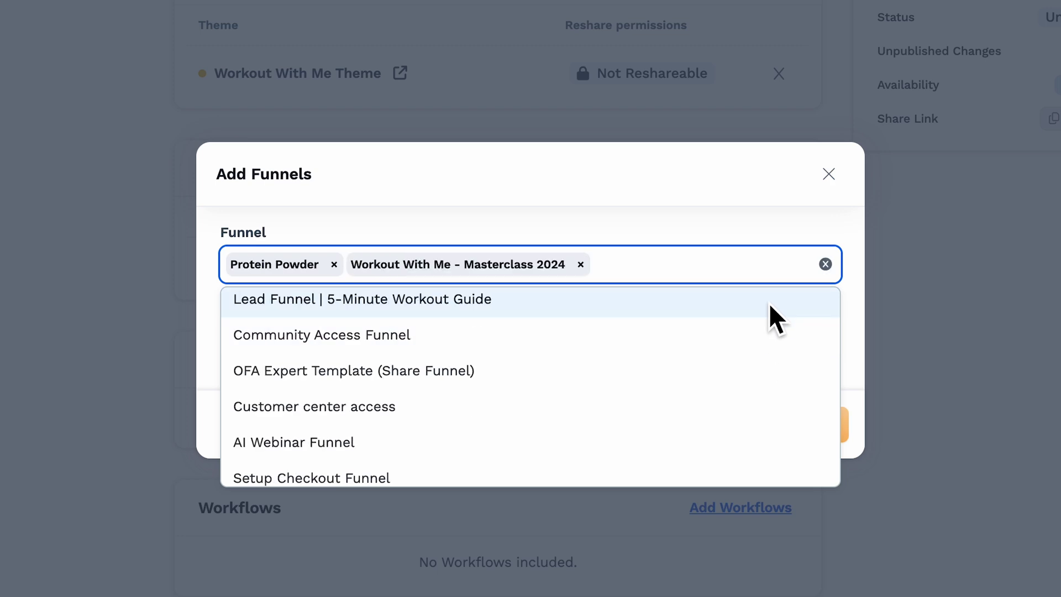
{"action": "left_click", "coordinate": [858, 313]}
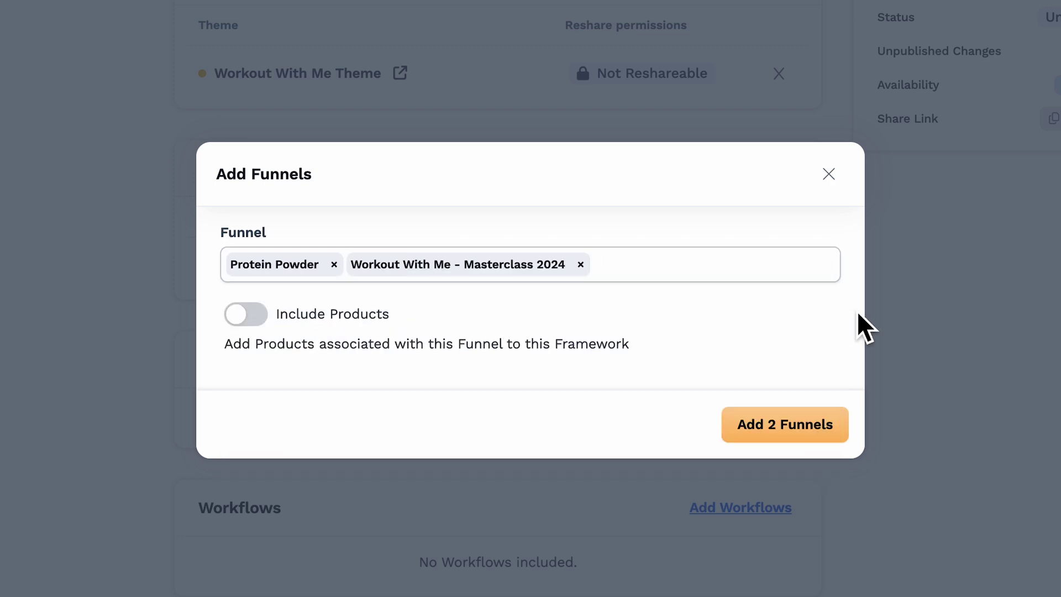
{"action": "left_click", "coordinate": [253, 325]}
{"action": "left_click", "coordinate": [838, 414]}
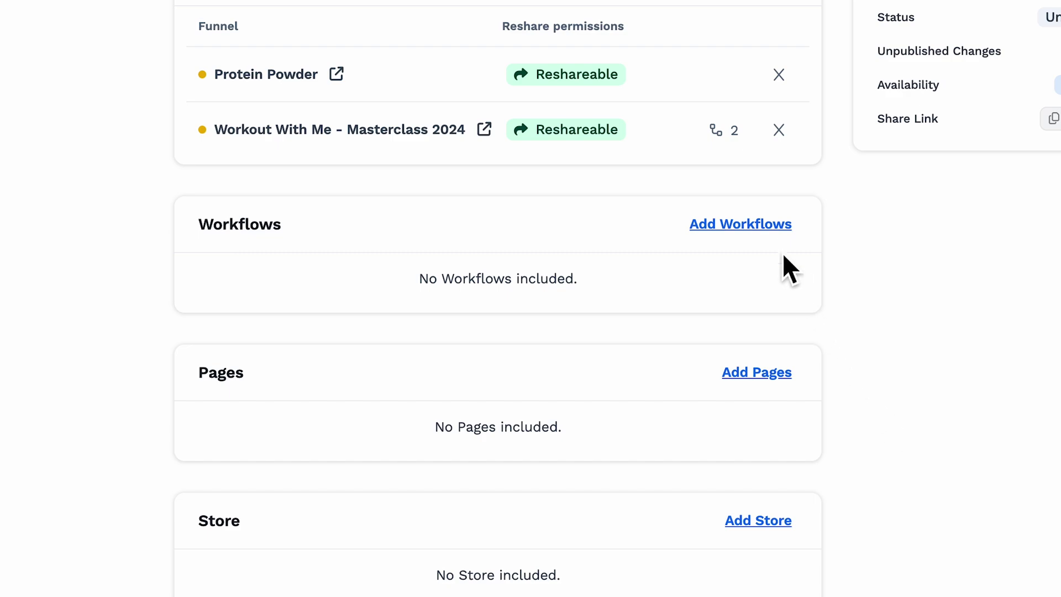
- Add the FitLife Bootcamp Private Group Enrollment workflow to the framework
{"action": "left_click", "coordinate": [777, 230]}
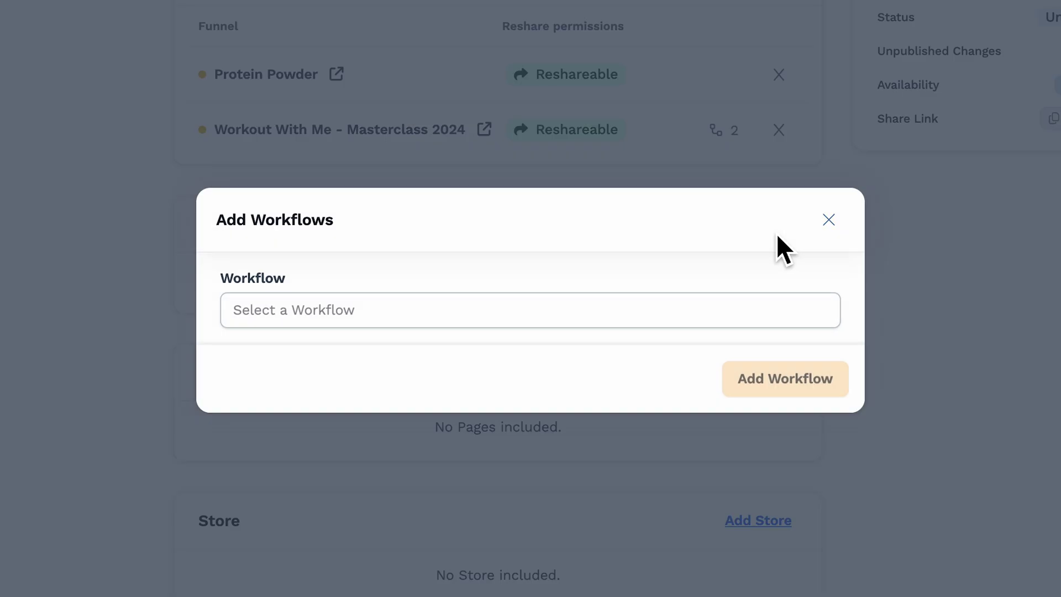
{"action": "left_click", "coordinate": [779, 307]}
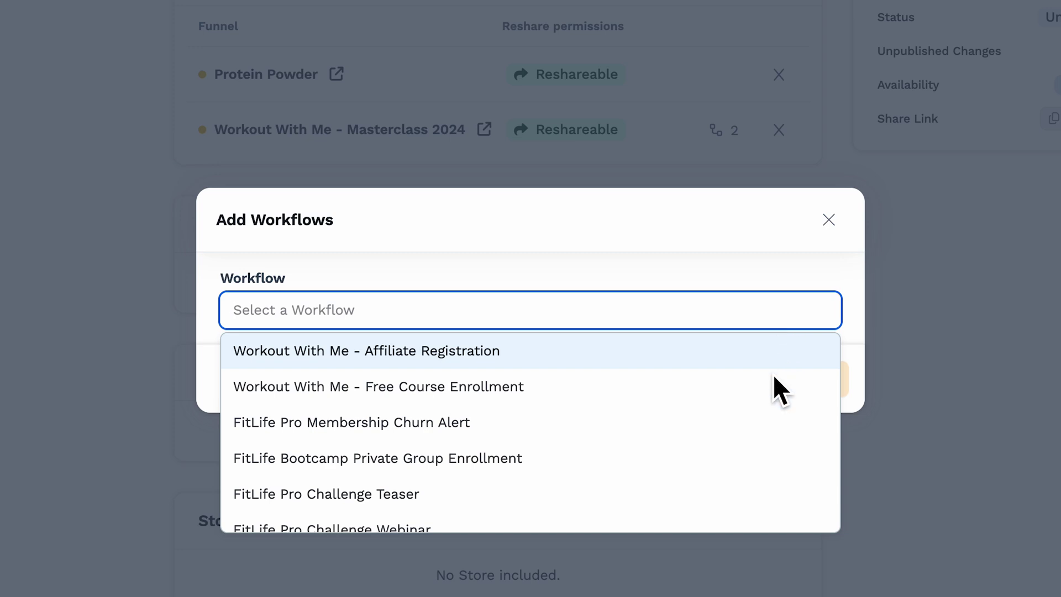
{"action": "left_click", "coordinate": [763, 454]}
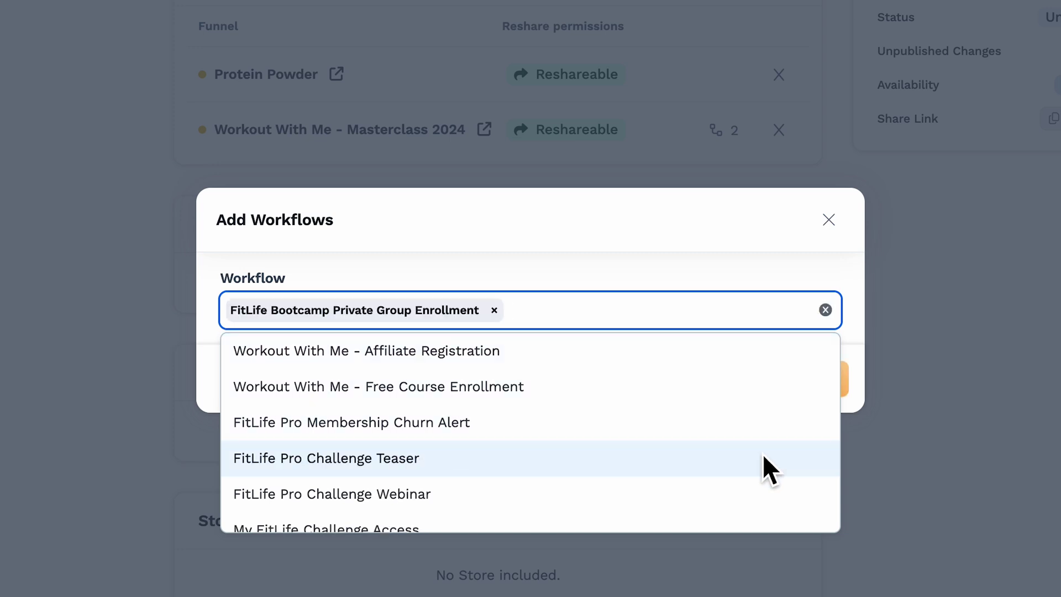
{"action": "left_click", "coordinate": [781, 274]}
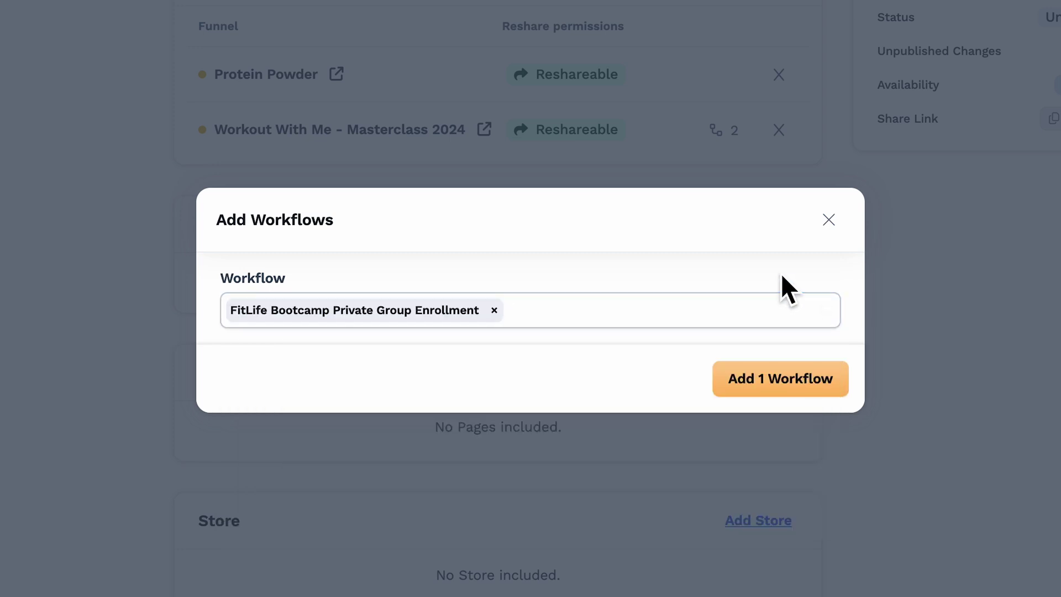
{"action": "left_click", "coordinate": [779, 380]}
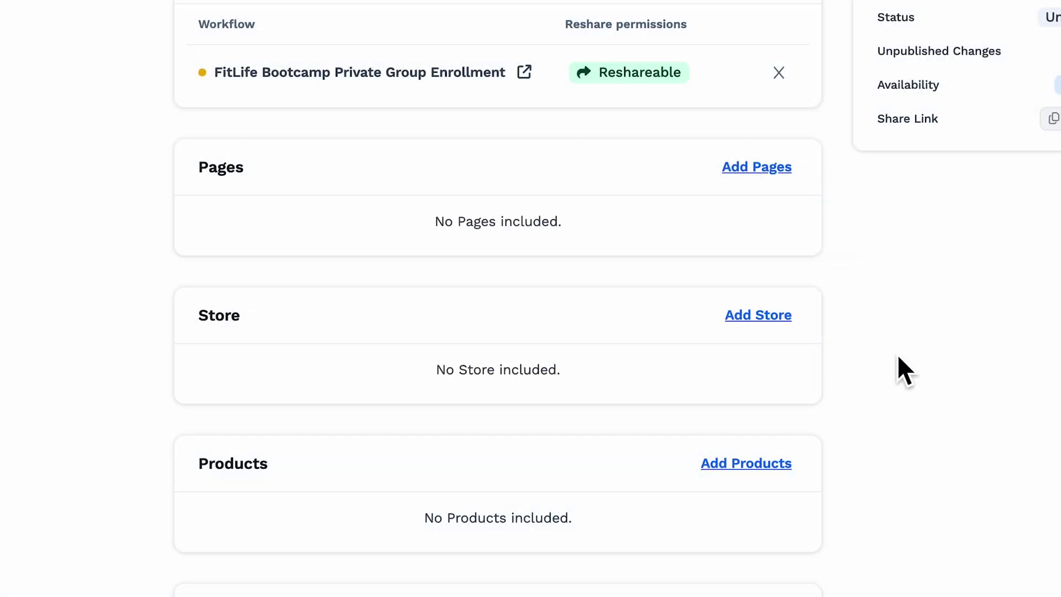
- Add the Green Discount Squeeze page to the framework
{"action": "left_click", "coordinate": [781, 172]}
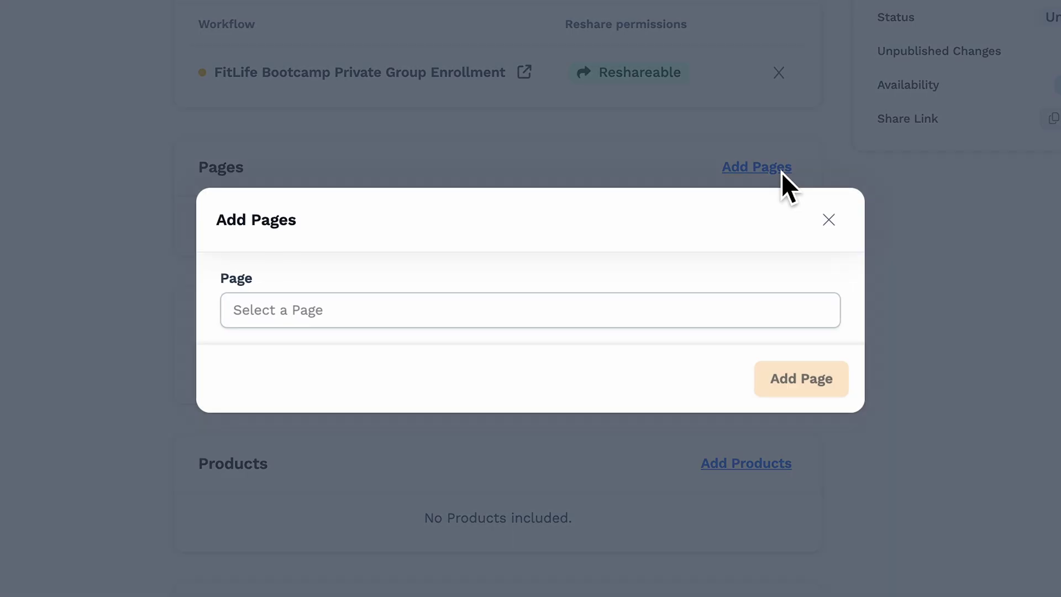
{"action": "left_click", "coordinate": [760, 316]}
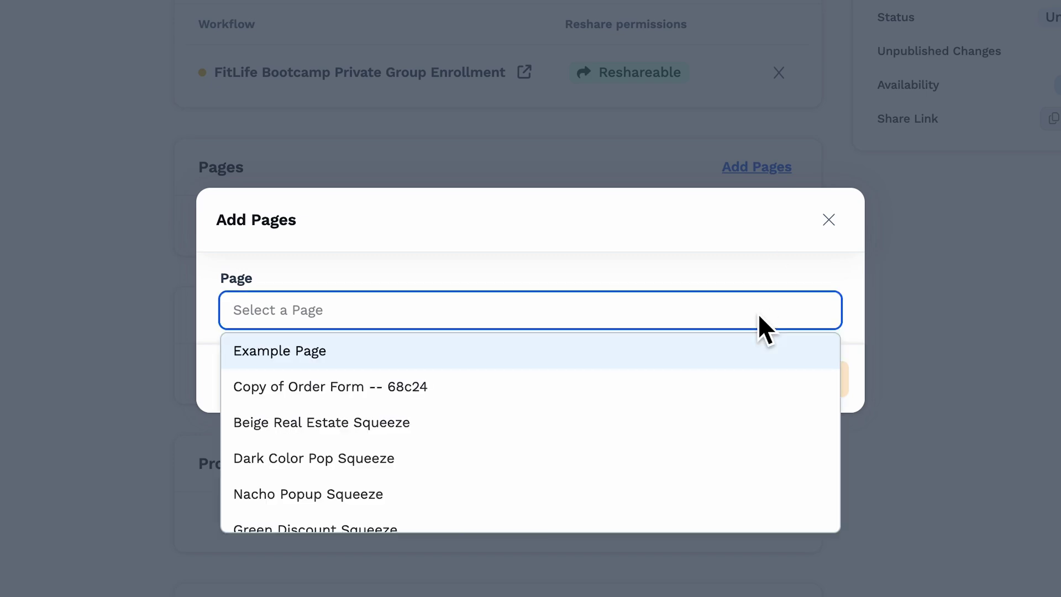
{"action": "scroll", "coordinate": [722, 426], "scroll_direction": "down", "scroll_amount": 3}
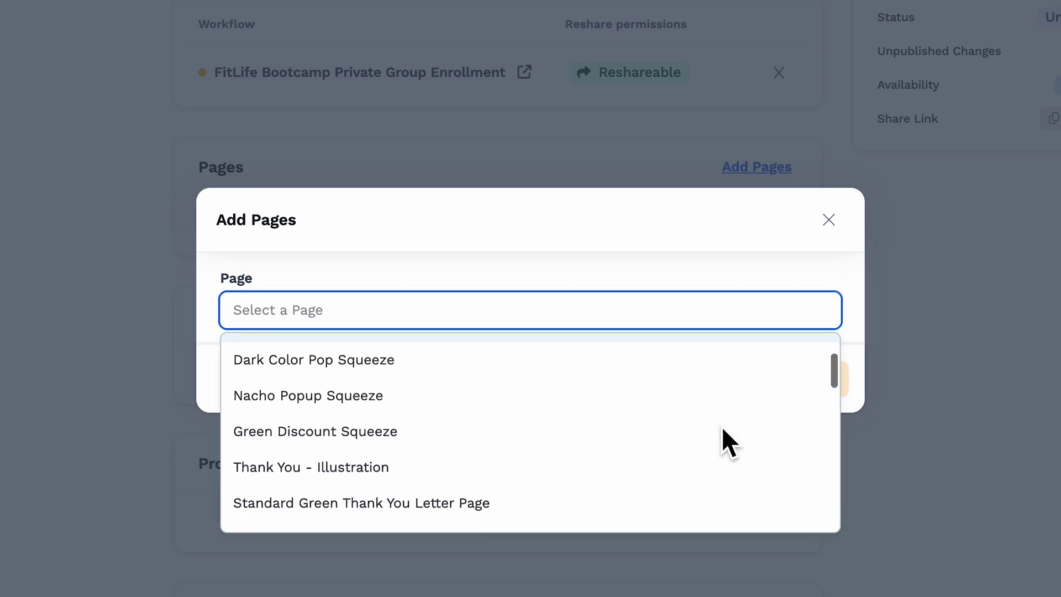
{"action": "left_click", "coordinate": [714, 386]}
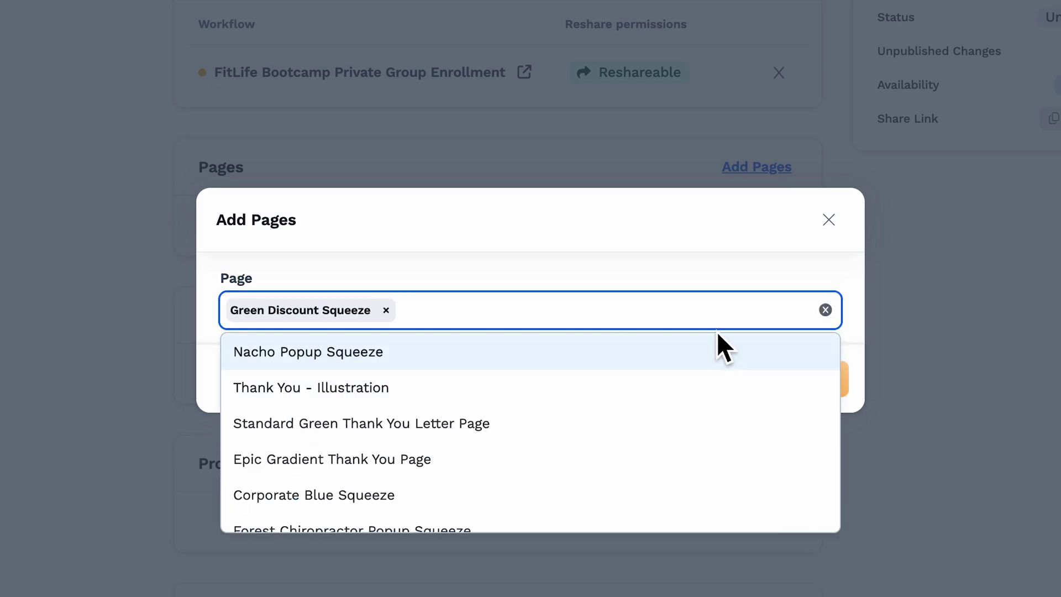
{"action": "left_click", "coordinate": [718, 273]}
{"action": "left_click", "coordinate": [791, 380]}
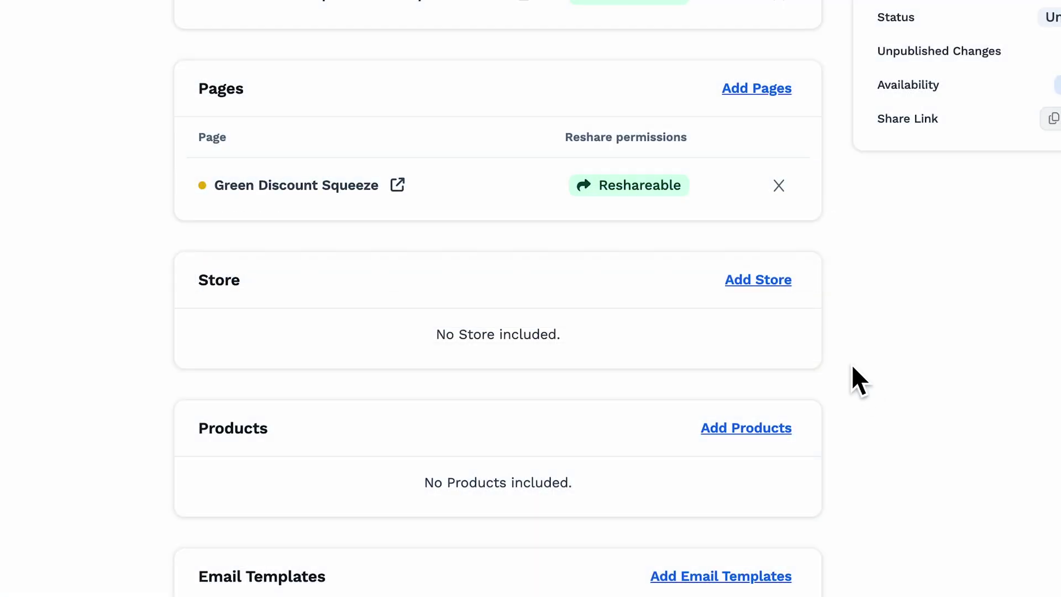
- Add the Workout With Me Store with Include Products turned on
{"action": "left_click", "coordinate": [788, 286]}
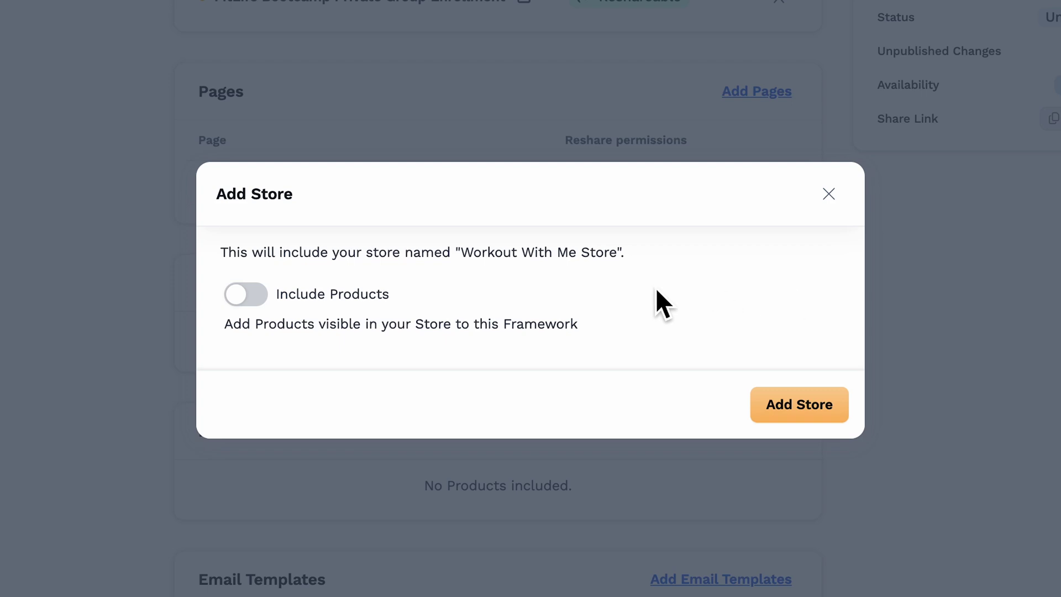
{"action": "left_click", "coordinate": [260, 297]}
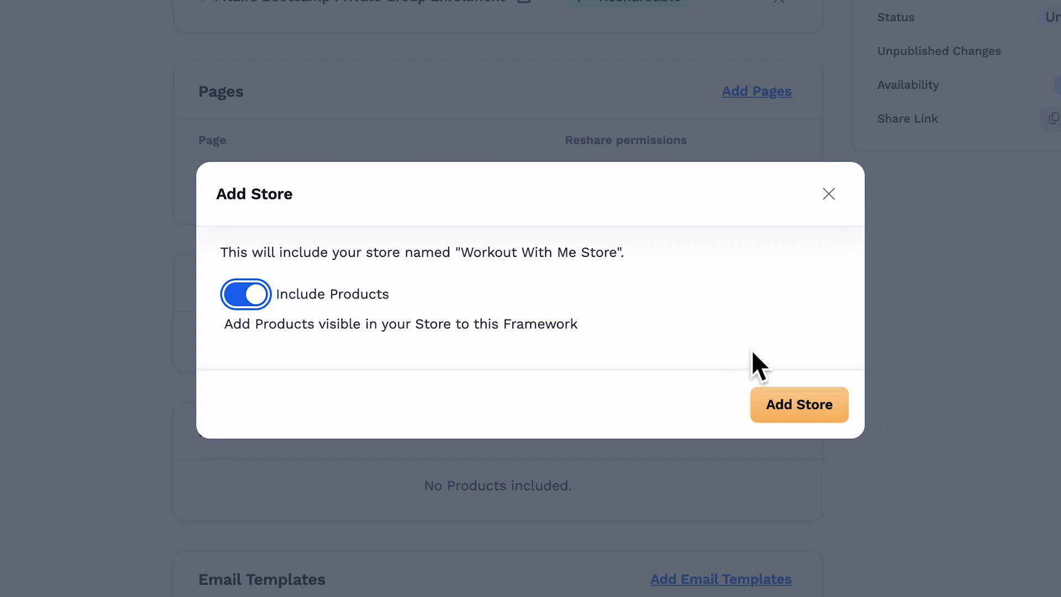
{"action": "left_click", "coordinate": [794, 401]}
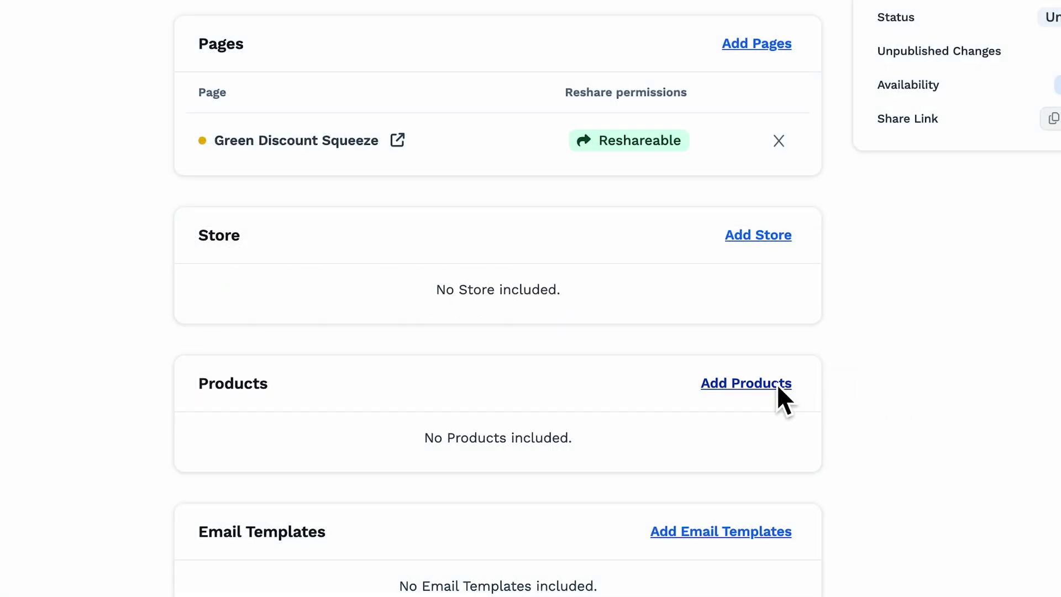
- Add the FitLife Bootcamp and FitLife Pro Membership products to the framework
{"action": "left_click", "coordinate": [777, 384]}
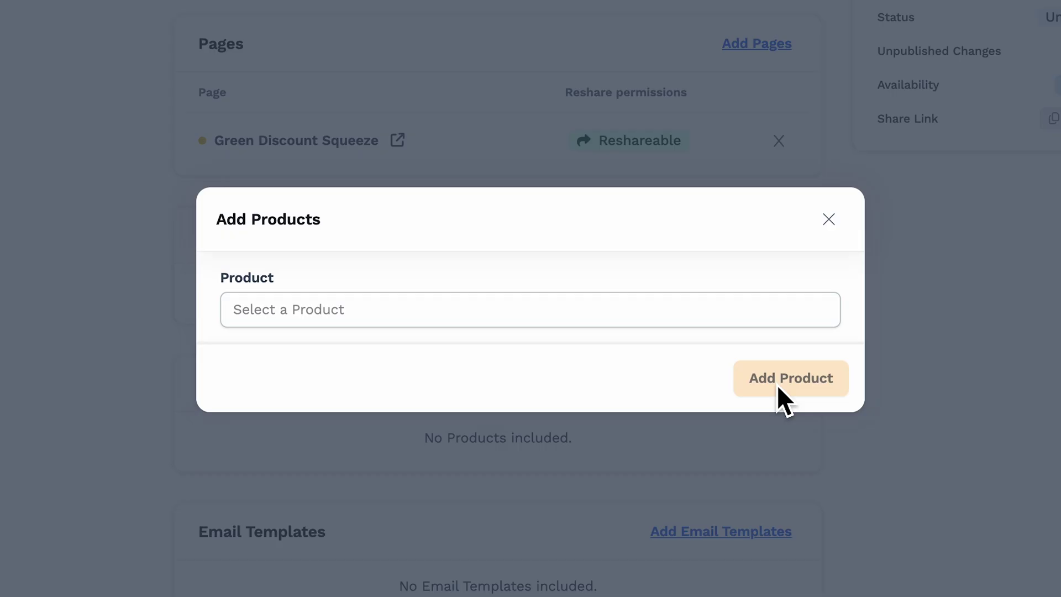
{"action": "left_click", "coordinate": [778, 309]}
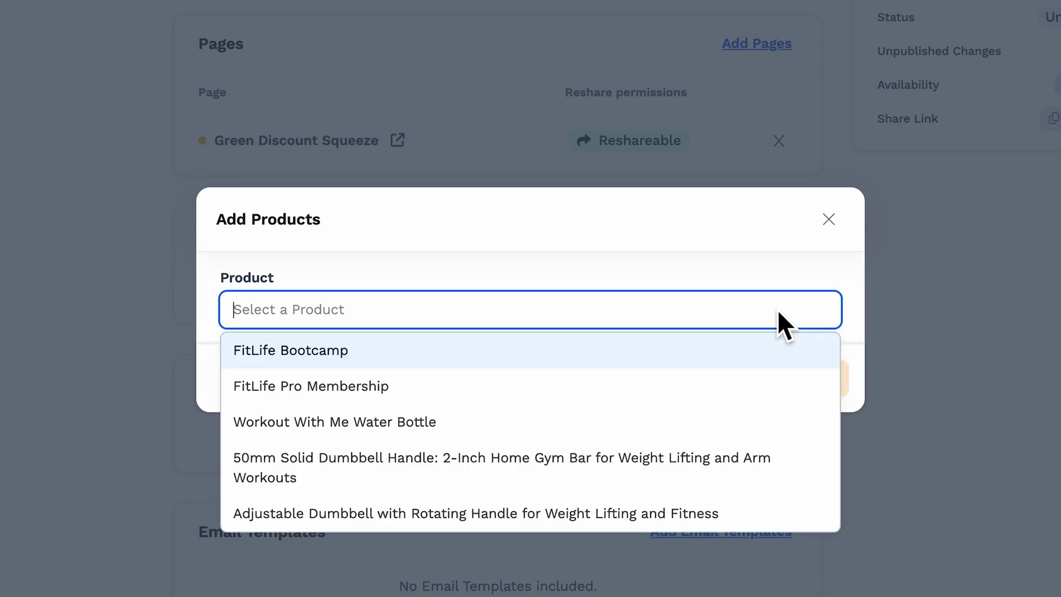
{"action": "left_click", "coordinate": [777, 355]}
{"action": "left_click", "coordinate": [778, 353]}
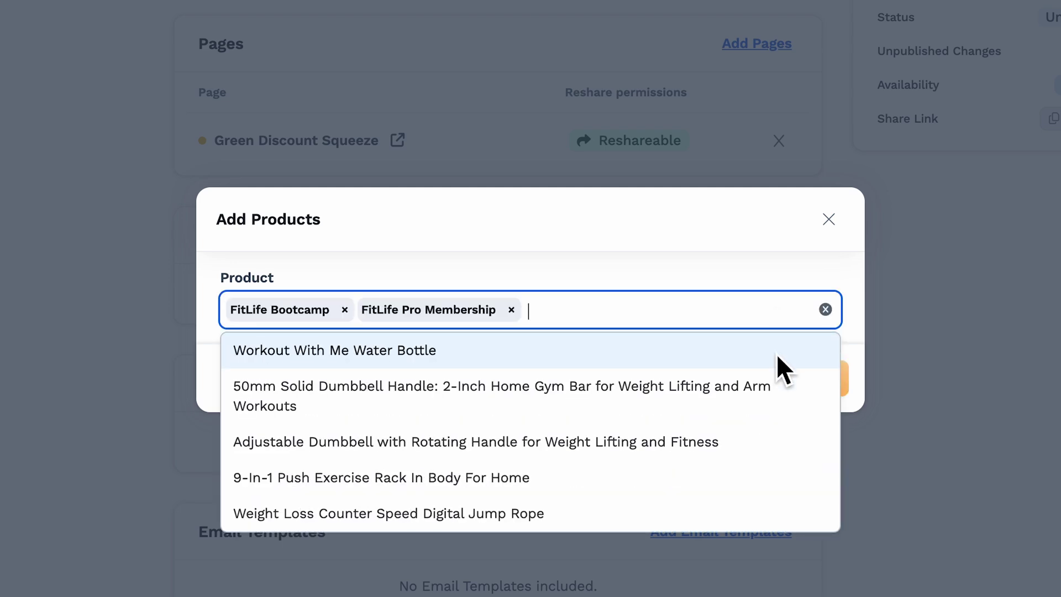
{"action": "left_click", "coordinate": [774, 273]}
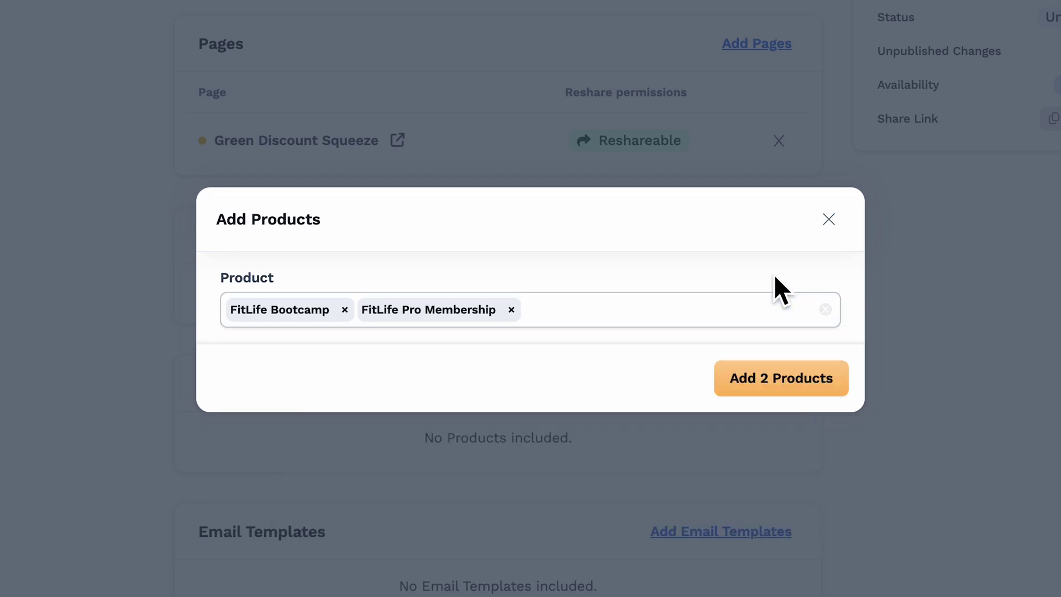
{"action": "left_click", "coordinate": [782, 385]}
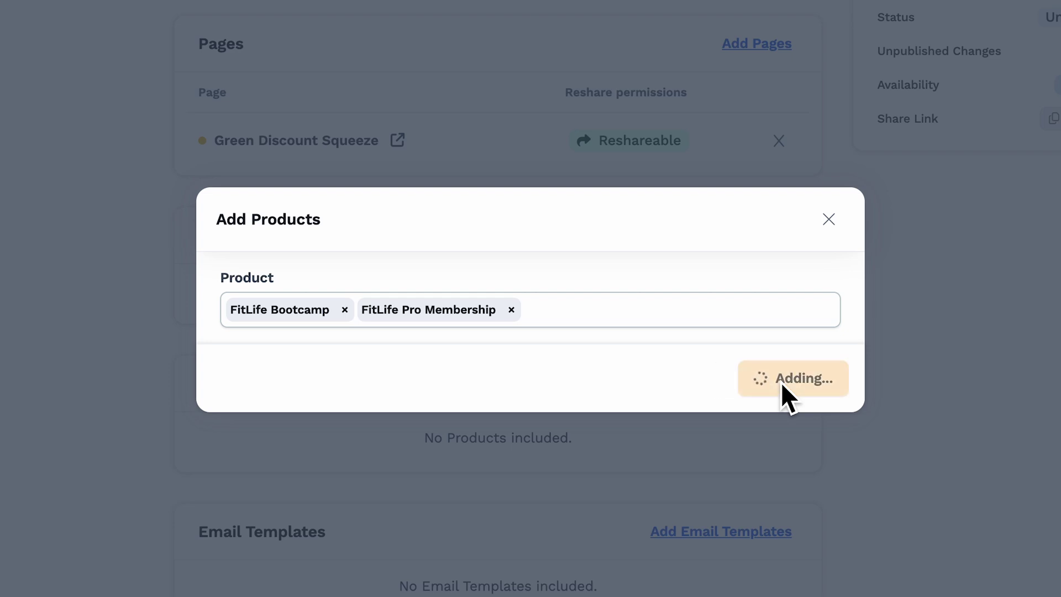
{"action": "scroll", "coordinate": [888, 488], "scroll_direction": "down", "scroll_amount": 3}
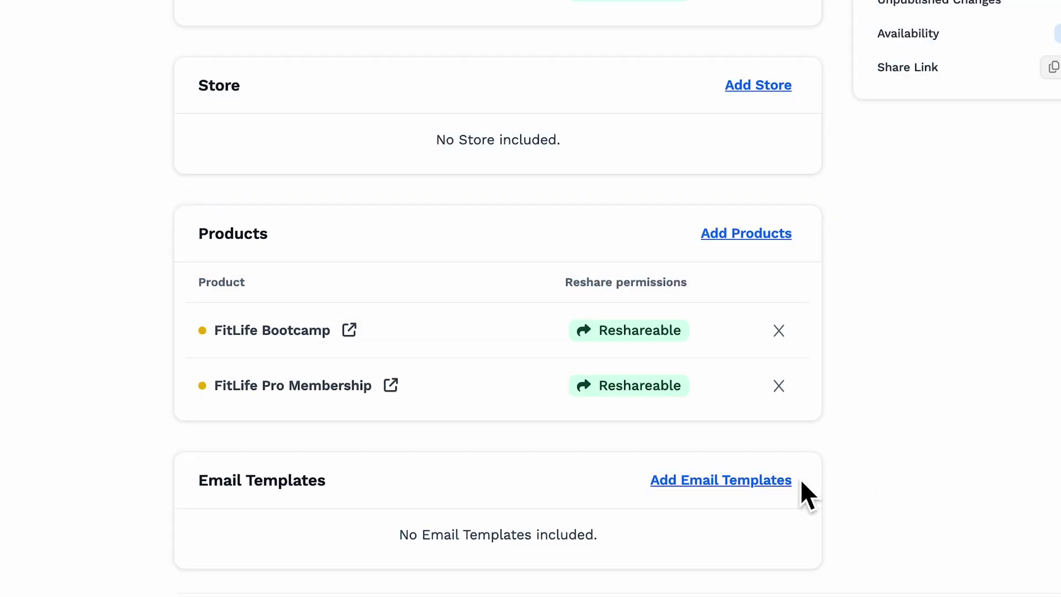
- Add the Workout With Me email template to the framework
{"action": "left_click", "coordinate": [783, 480]}
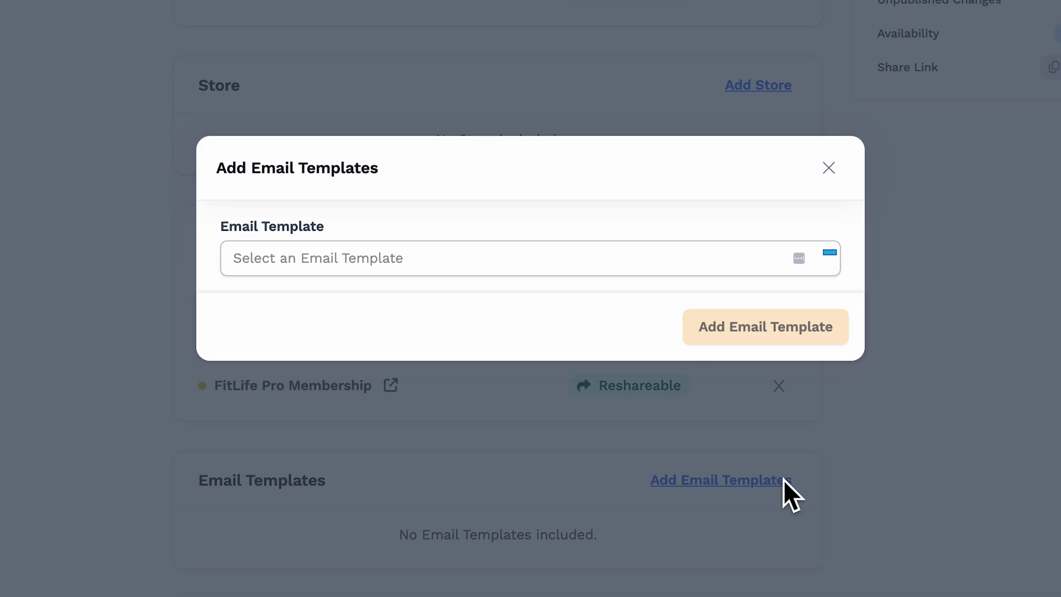
{"action": "left_click", "coordinate": [758, 258]}
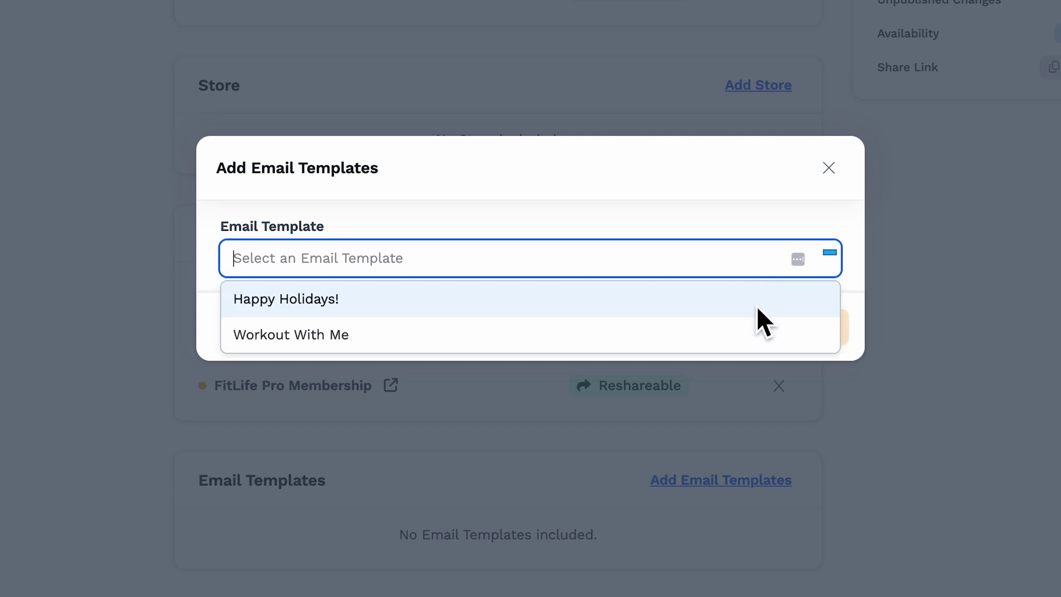
{"action": "left_click", "coordinate": [757, 339]}
{"action": "left_click", "coordinate": [740, 204]}
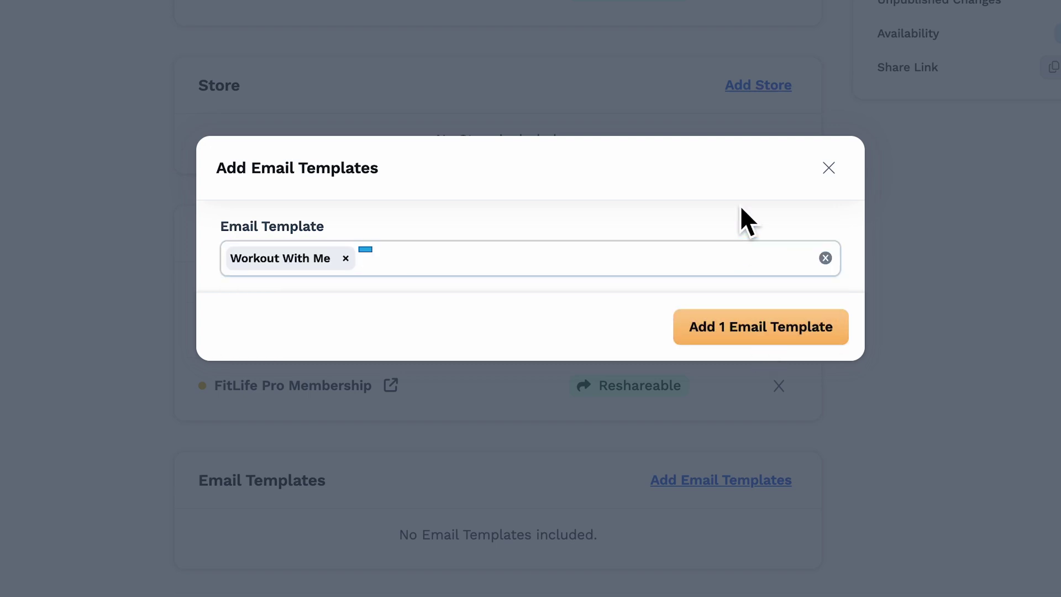
{"action": "left_click", "coordinate": [750, 333]}
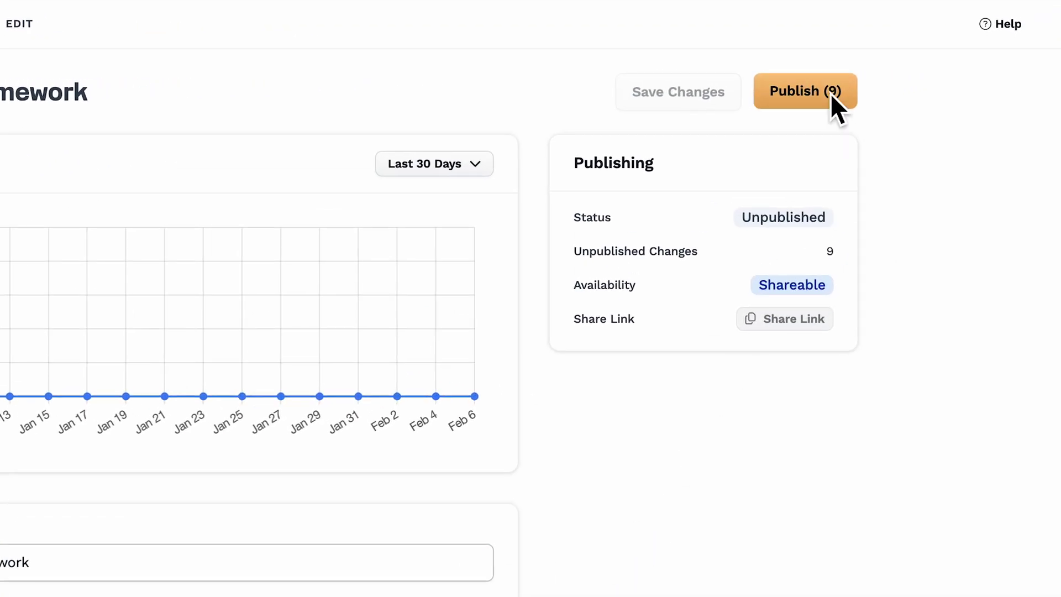
- Publish the FitLife Framework's 9 pending changes and copy its share link
{"action": "left_click", "coordinate": [830, 93]}
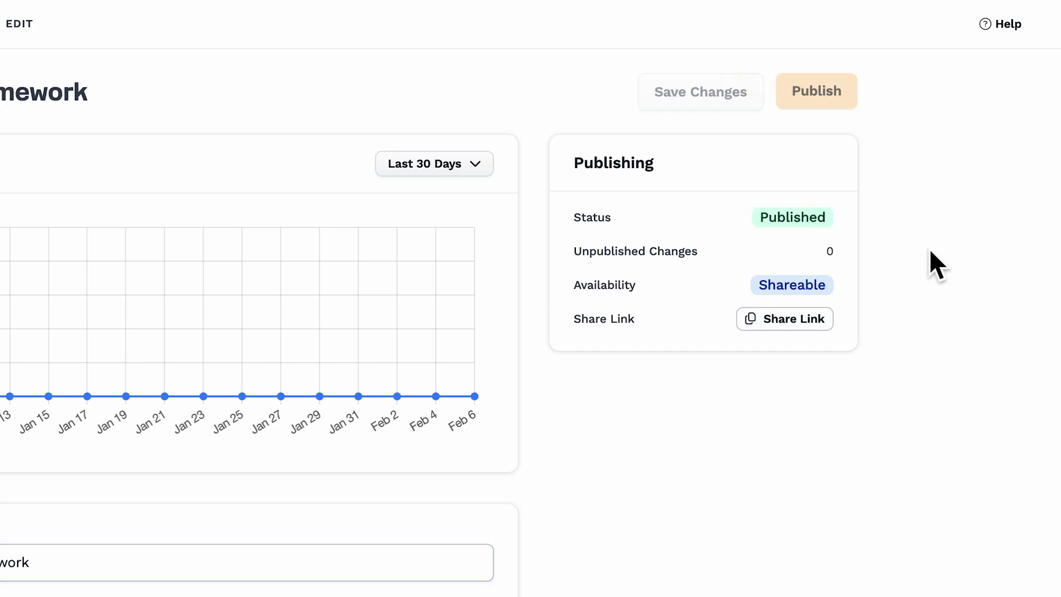
{"action": "left_click", "coordinate": [829, 330]}
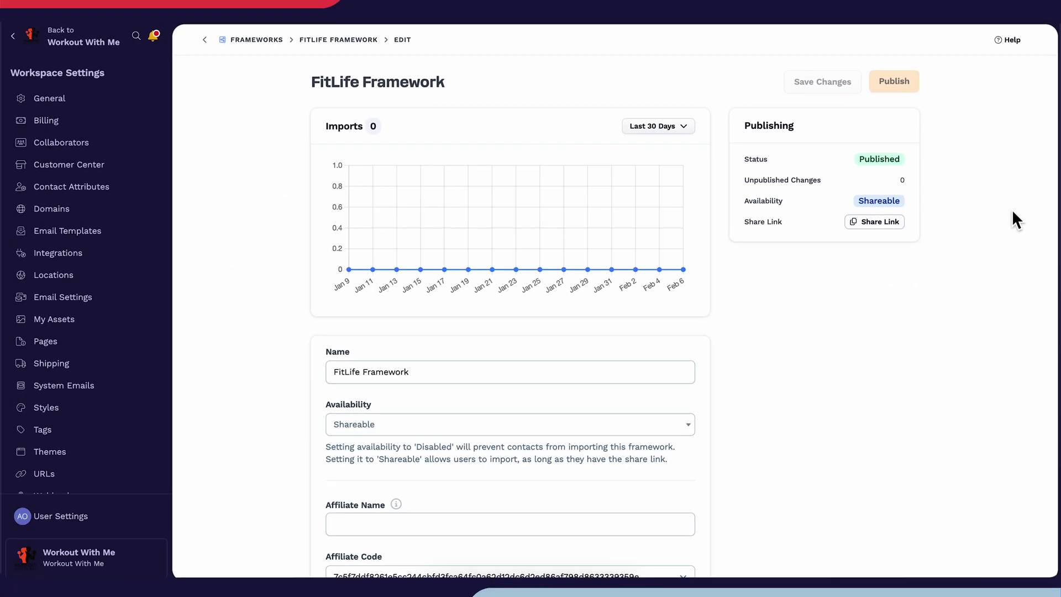
{"action": "scroll", "coordinate": [1013, 209], "scroll_direction": "down", "scroll_amount": 3}
{"action": "left_click_drag", "start_coordinate": [1058, 260], "coordinate": [1057, 558]}
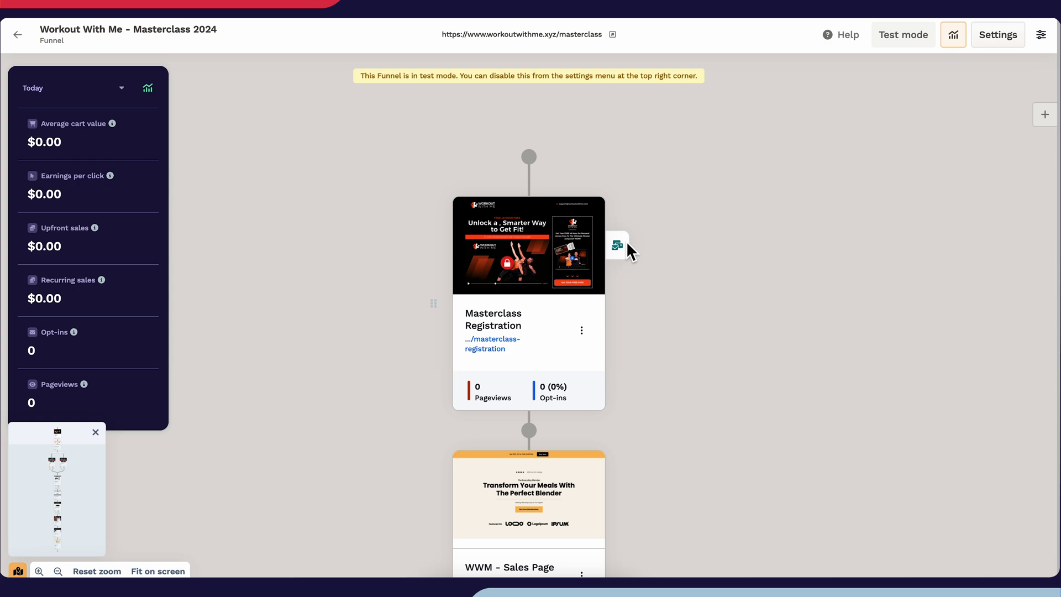
{"action": "left_click", "coordinate": [617, 246]}
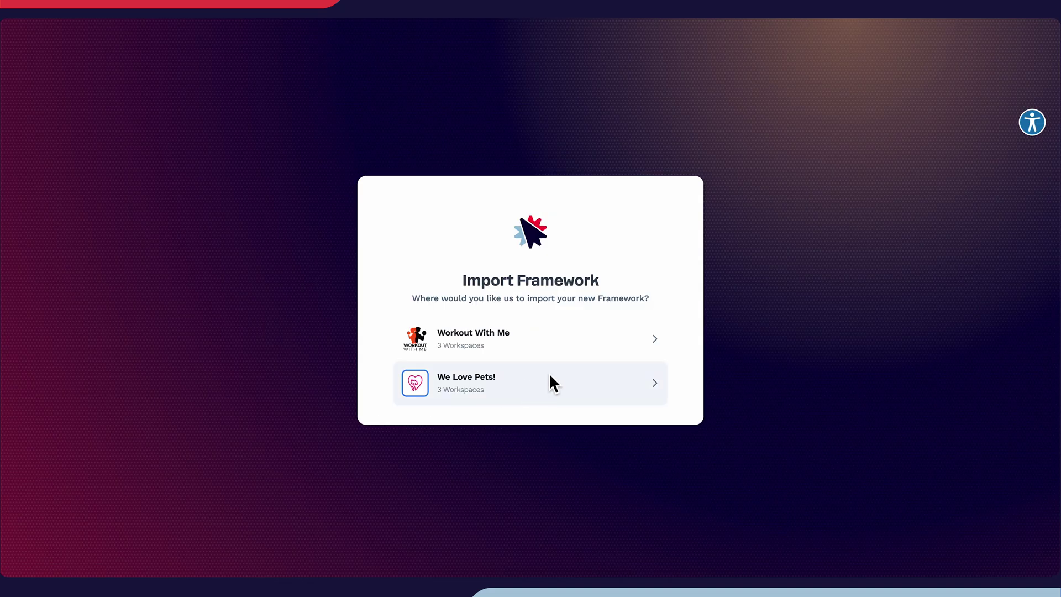
- Install the FitLife Framework into the We Love Pets! workspace
{"action": "left_click", "coordinate": [551, 377]}
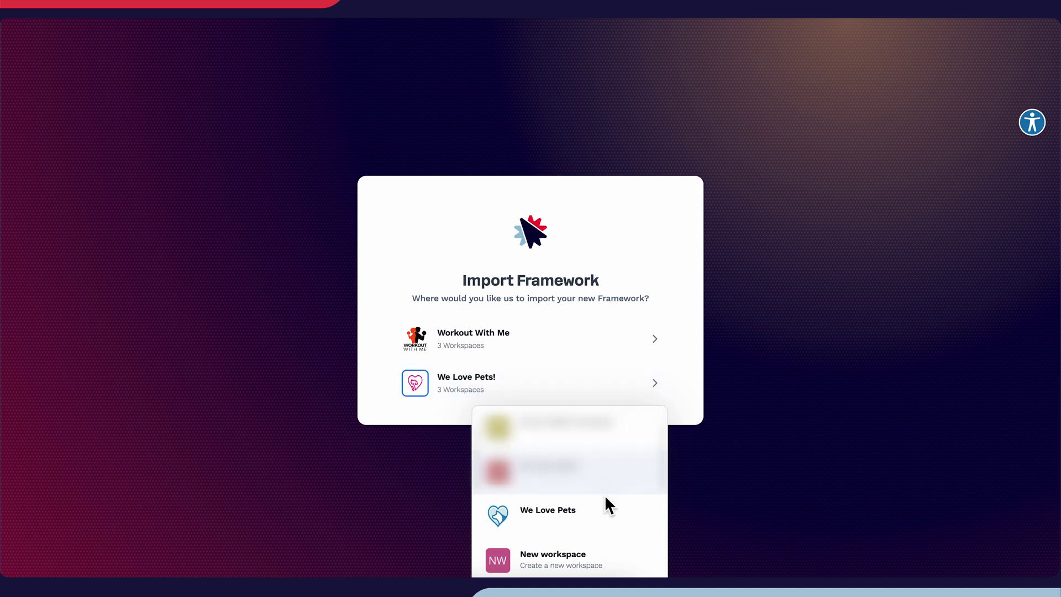
{"action": "left_click", "coordinate": [606, 519]}
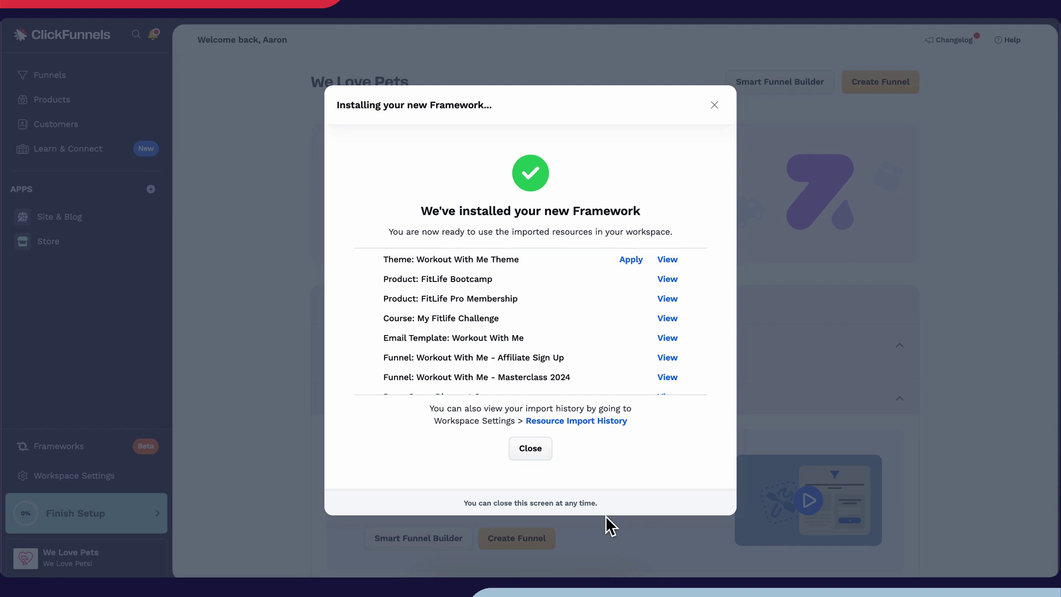
- Go to Workspace Settings and view Resource Import History for We Love Pets
{"action": "left_click", "coordinate": [606, 519]}
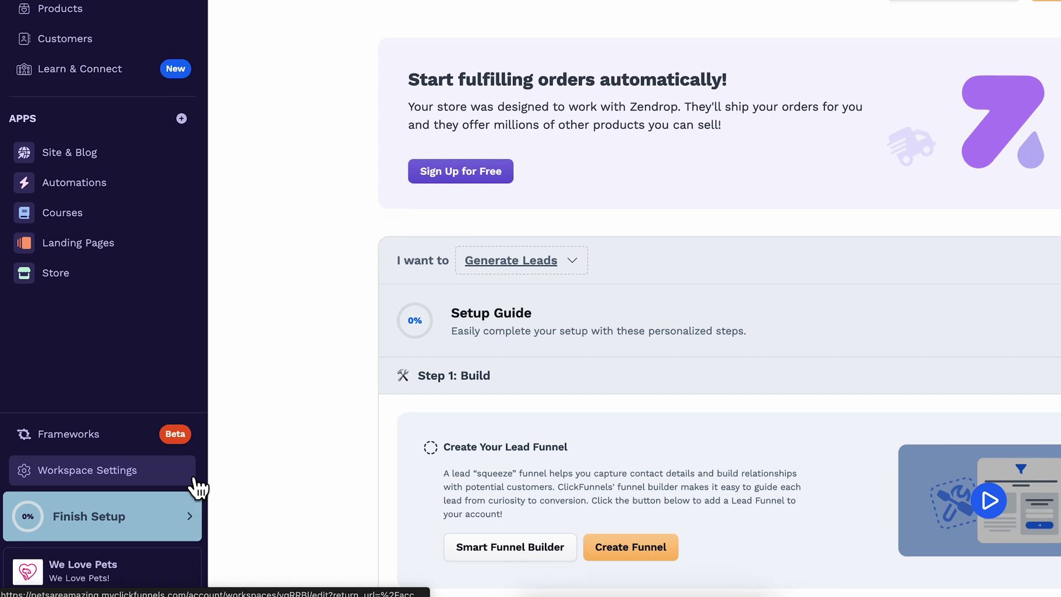
{"action": "left_click", "coordinate": [158, 479]}
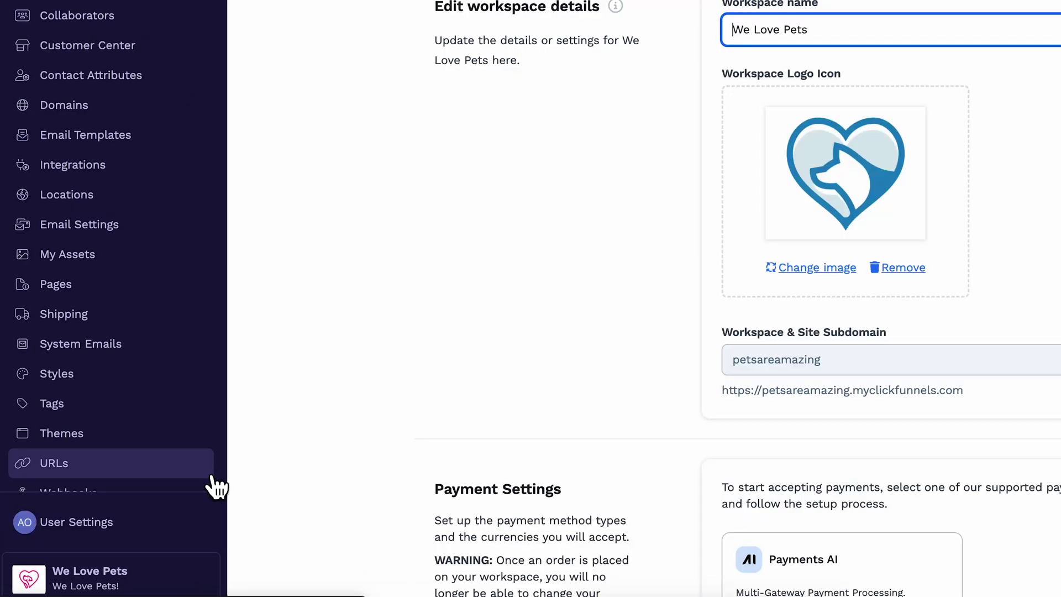
{"action": "scroll", "coordinate": [211, 476], "scroll_direction": "down", "scroll_amount": 3}
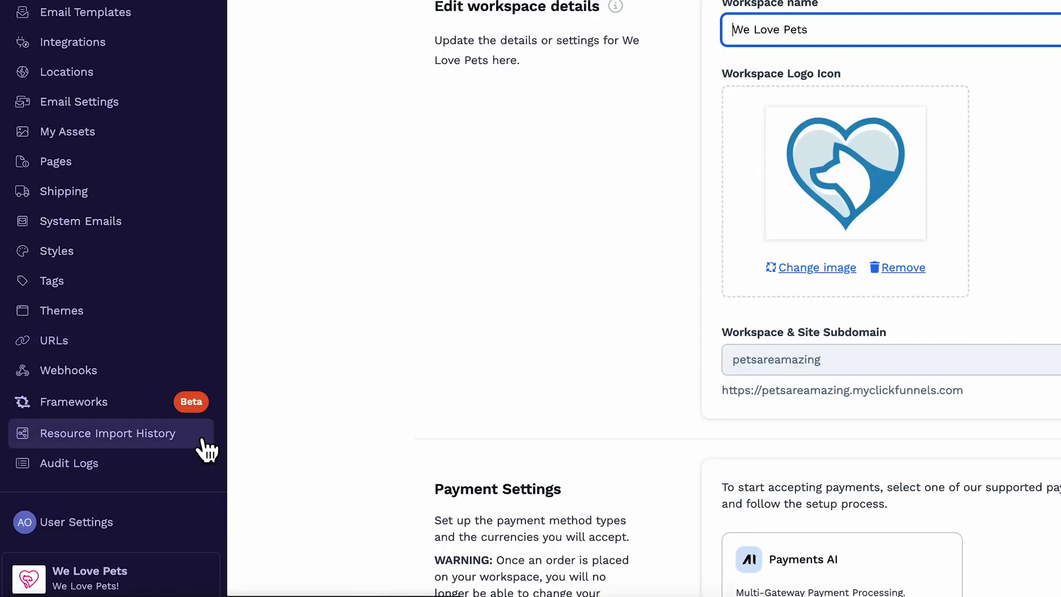
{"action": "left_click", "coordinate": [202, 437]}
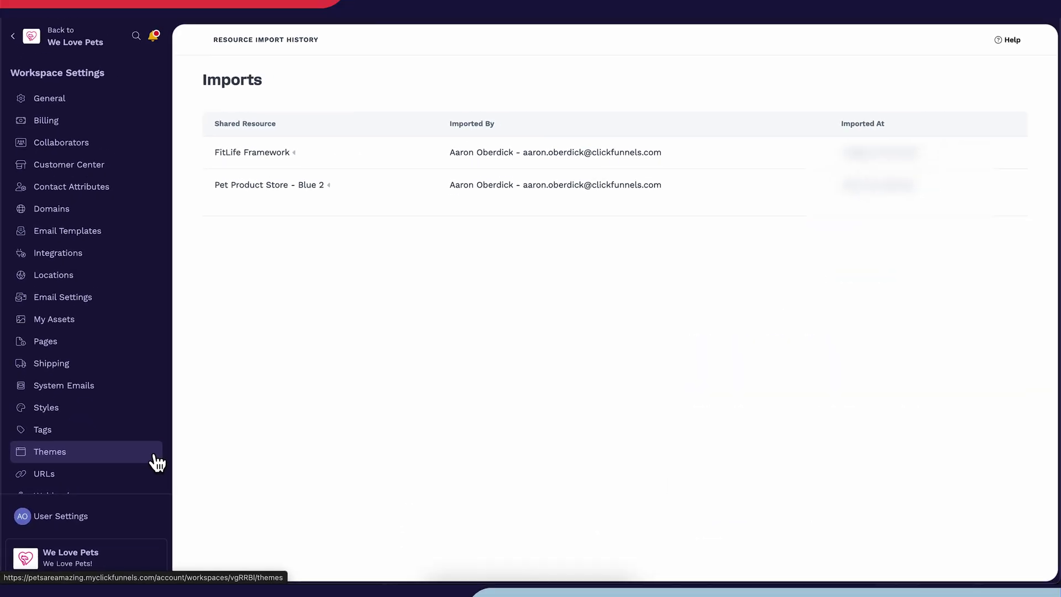